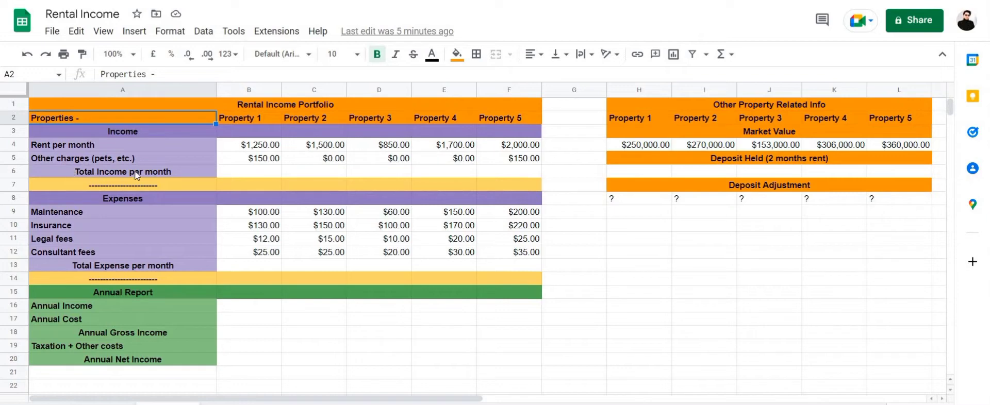
# - Review the sheet layout: title, Property 1–5 headings, rent, other charges and empty total rows
pyautogui.click(174, 174)
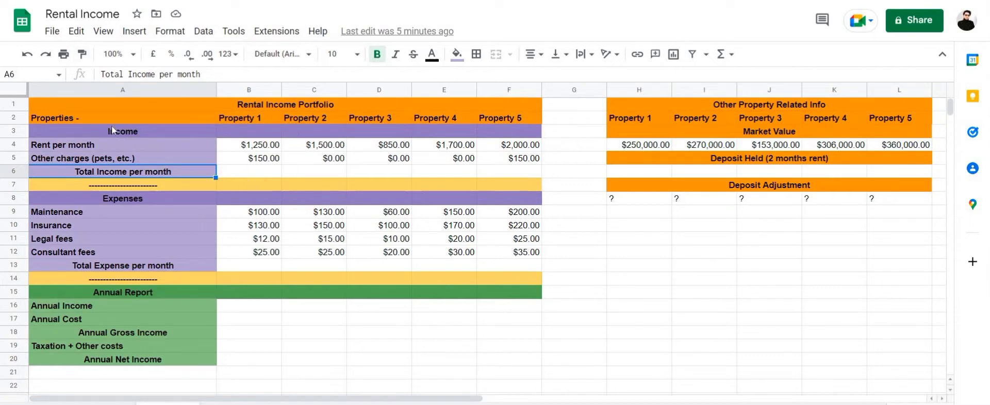
pyautogui.click(111, 106)
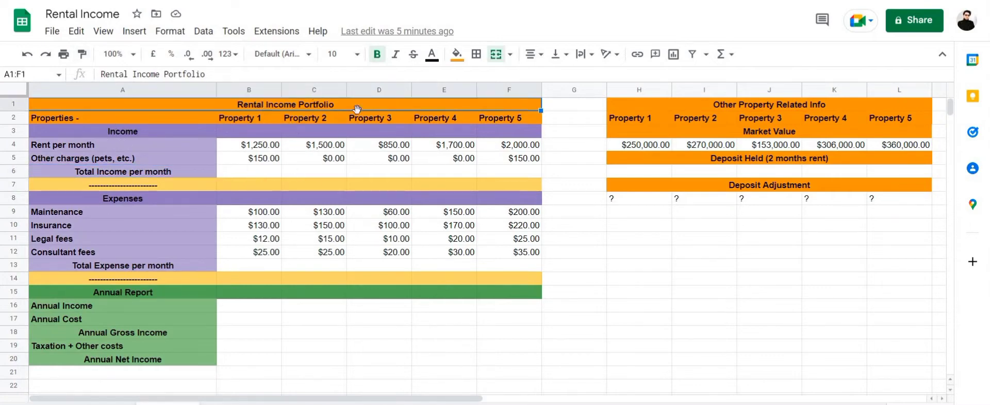
pyautogui.click(92, 123)
pyautogui.click(257, 118)
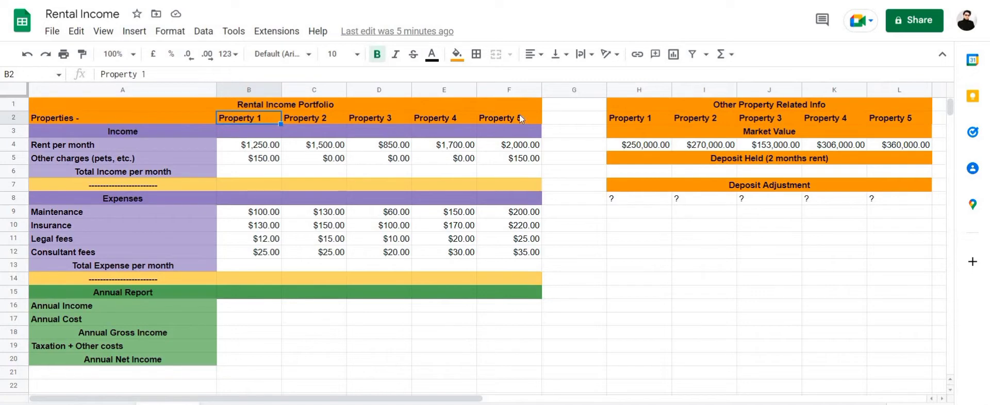
pyautogui.click(538, 116)
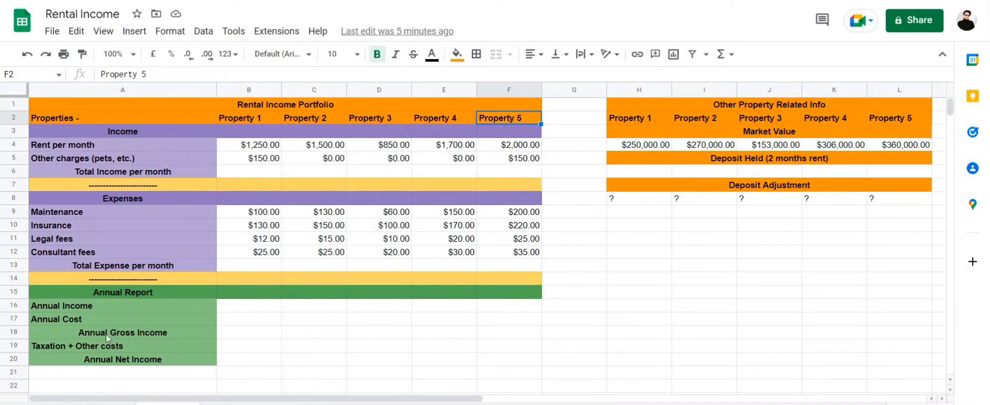
pyautogui.click(130, 156)
pyautogui.click(157, 144)
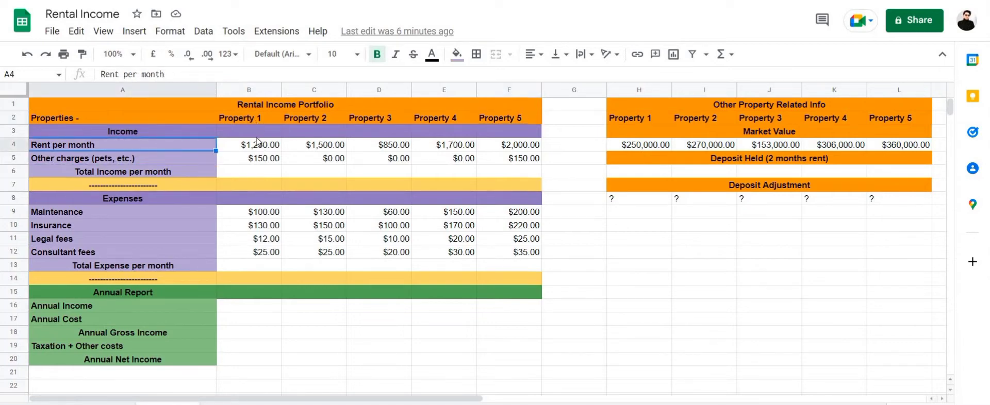
pyautogui.click(312, 147)
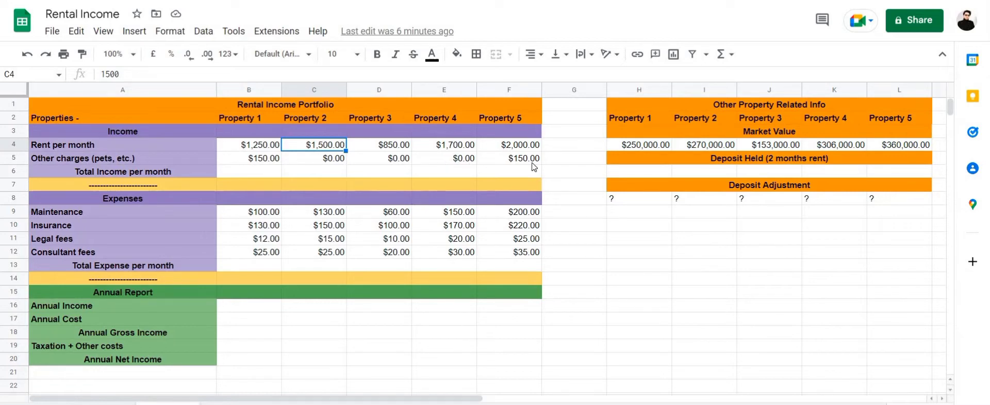
pyautogui.click(489, 164)
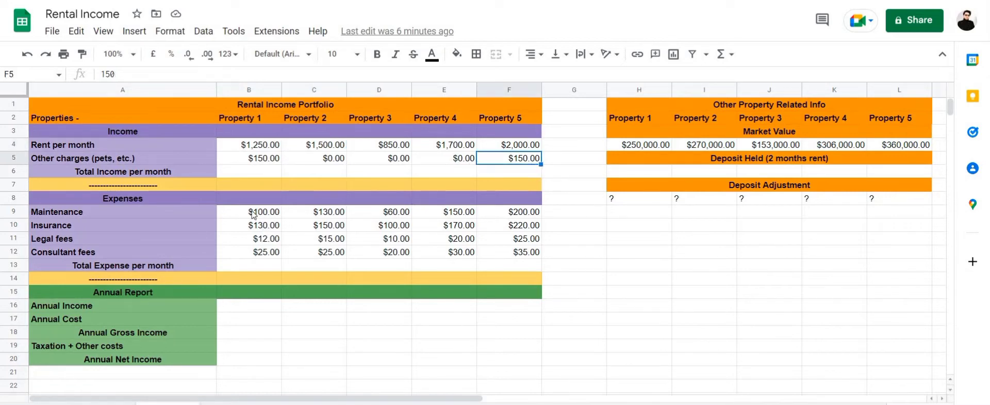
pyautogui.click(138, 174)
pyautogui.moveTo(248, 173); pyautogui.dragTo(508, 171)
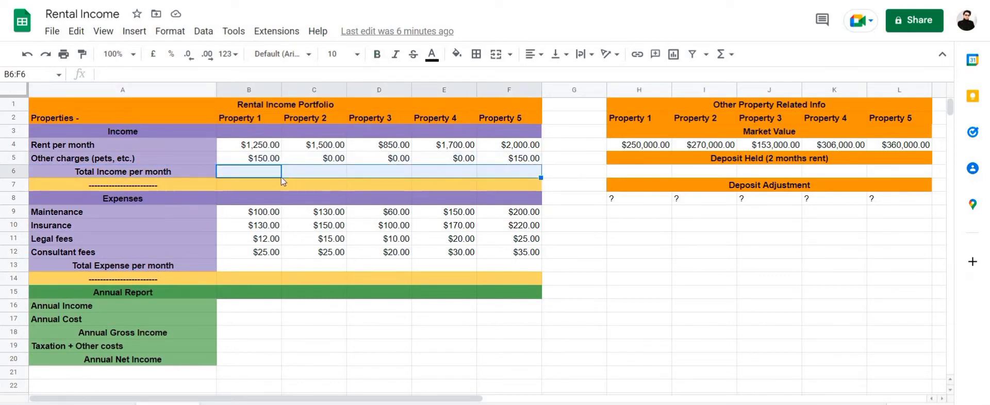
# - Look over the four expense rows and the row options for rows 12 and 13, without changes
pyautogui.click(125, 215)
pyautogui.keyDown('shift'); pyautogui.click(135, 257); pyautogui.keyUp('shift')
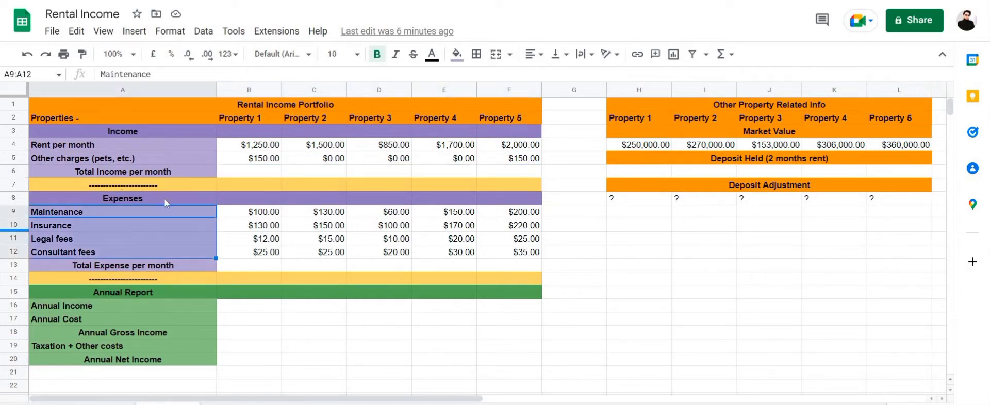
pyautogui.click(51, 214)
pyautogui.click(54, 225)
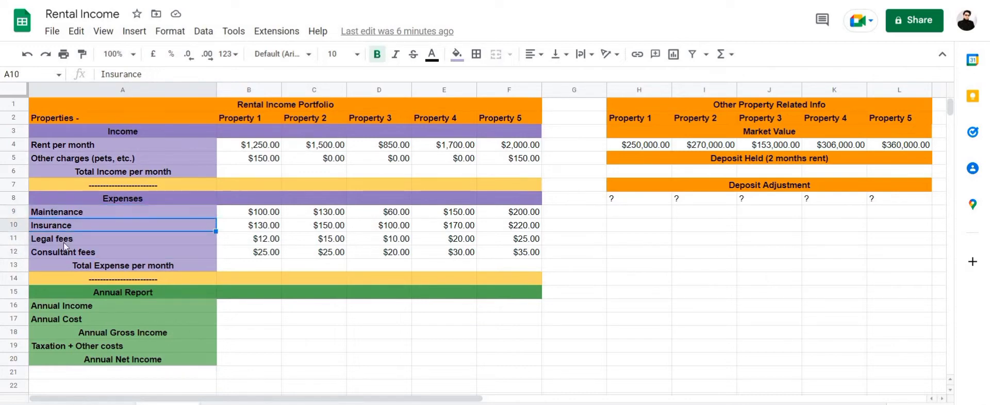
pyautogui.click(63, 242)
pyautogui.click(69, 258)
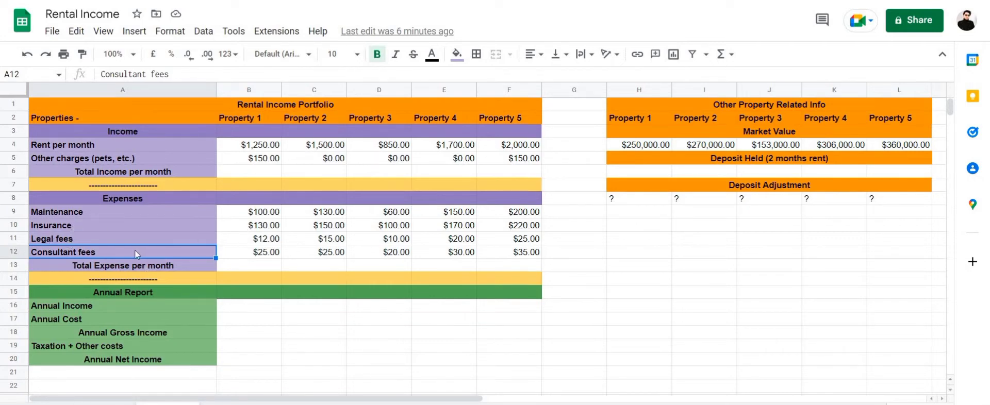
pyautogui.click(14, 254)
pyautogui.rightClick(14, 255)
pyautogui.click(314, 265)
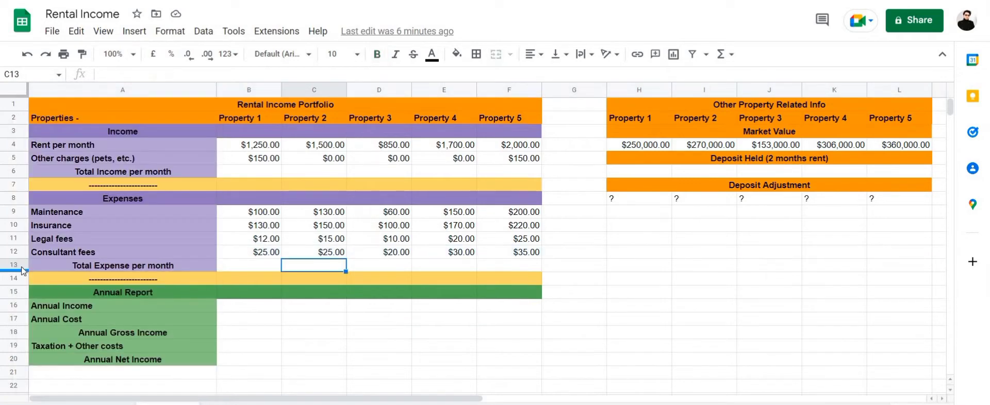
pyautogui.click(14, 267)
pyautogui.rightClick(14, 267)
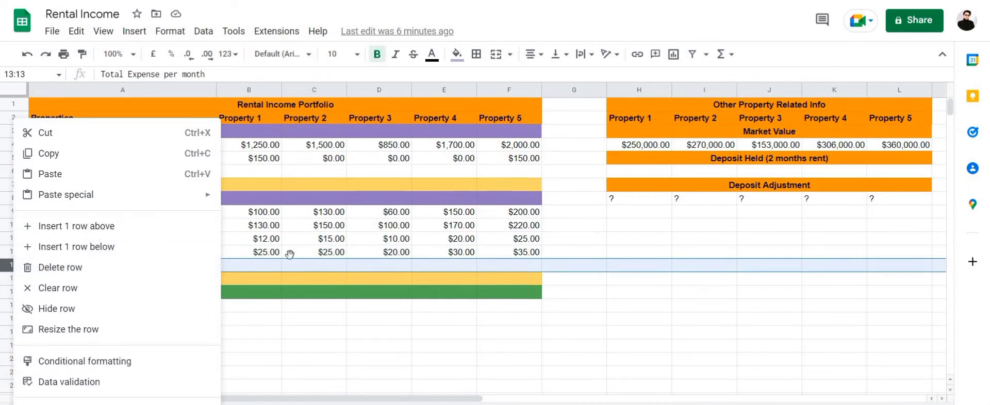
pyautogui.press('Escape')
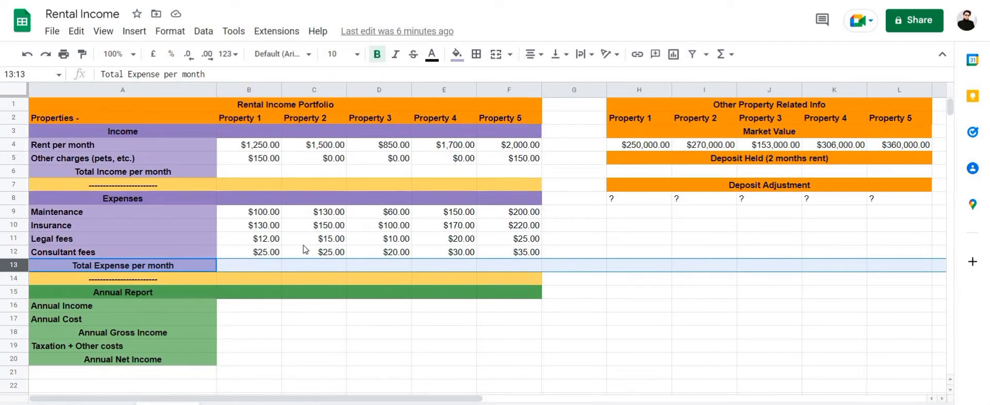
# - Inspect the empty Annual Report rows from Annual Income to Annual Net Income
pyautogui.click(250, 305)
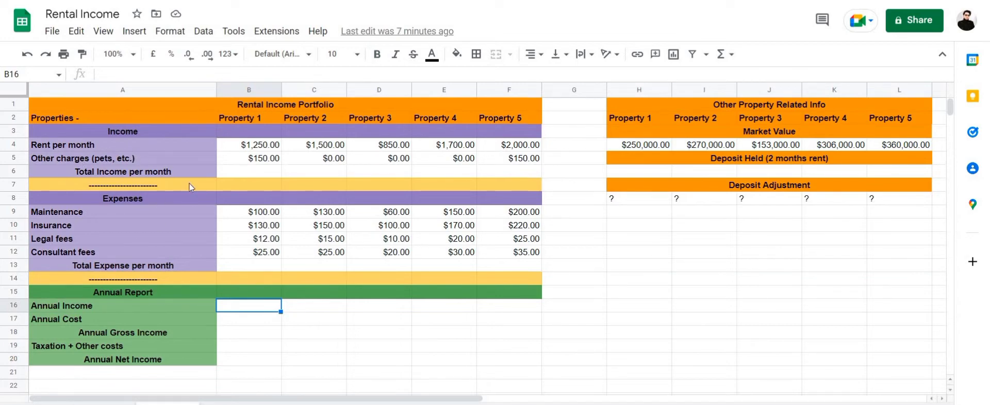
pyautogui.moveTo(140, 302); pyautogui.dragTo(215, 370)
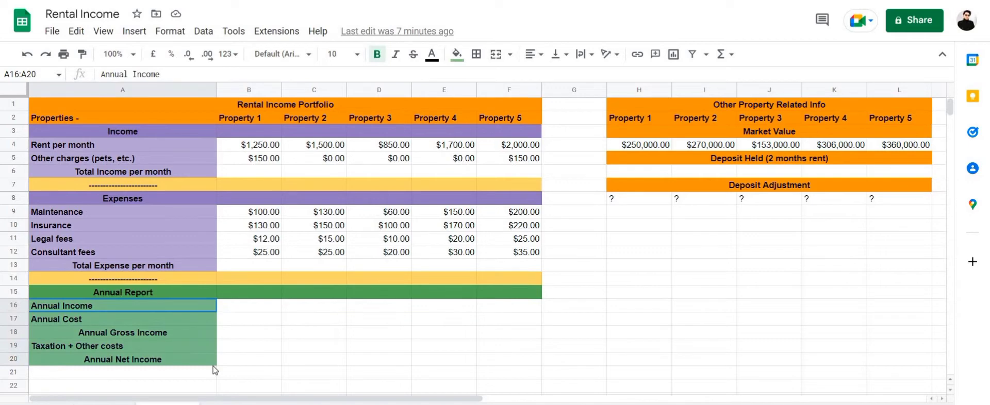
pyautogui.click(247, 324)
pyautogui.moveTo(235, 312); pyautogui.dragTo(536, 317)
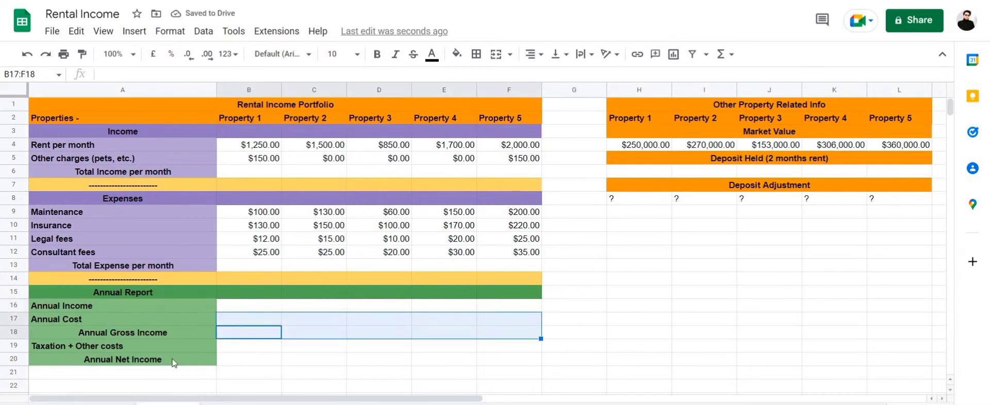
pyautogui.moveTo(216, 364); pyautogui.dragTo(238, 366)
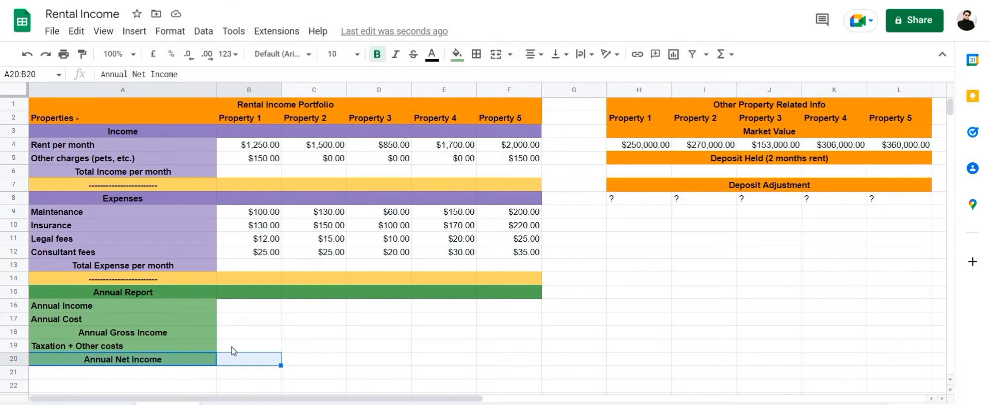
# - Enter =SUM(B4:B5) in B6 and fill it to F6, giving $1,400 to $2,150
pyautogui.click(253, 174)
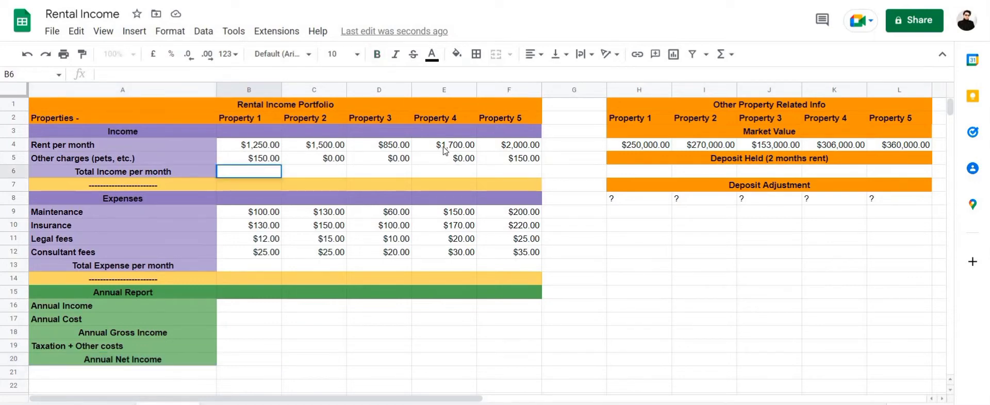
pyautogui.write('=')
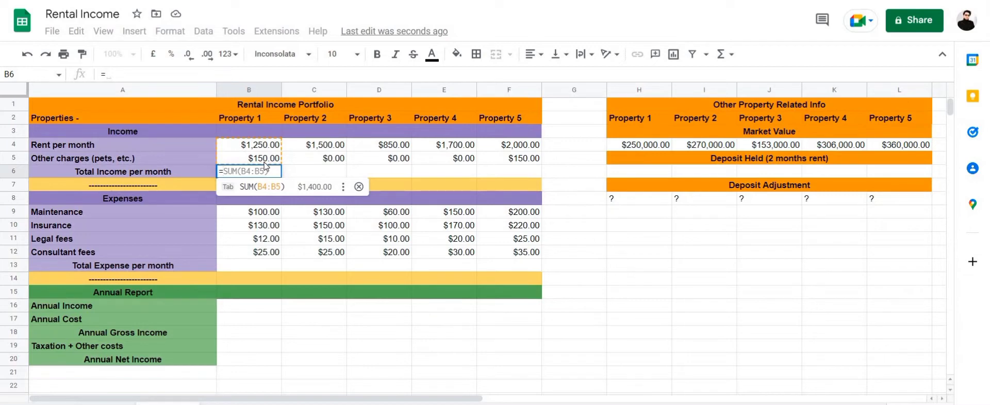
pyautogui.write('S')
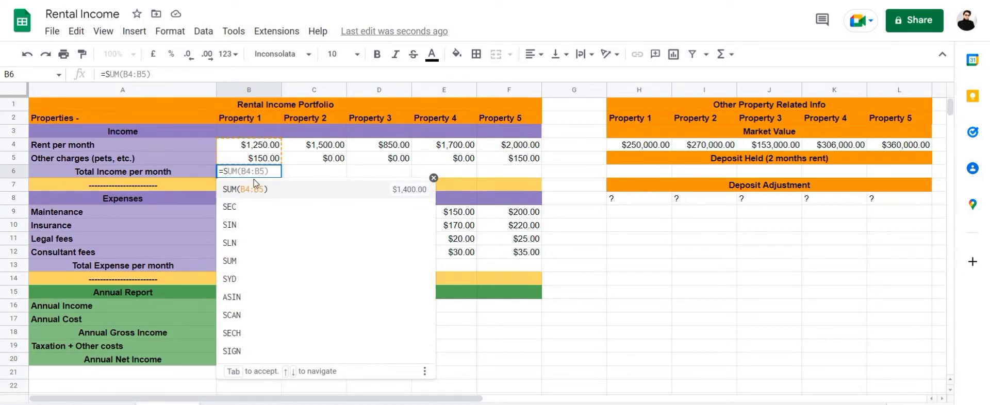
pyautogui.click(253, 185)
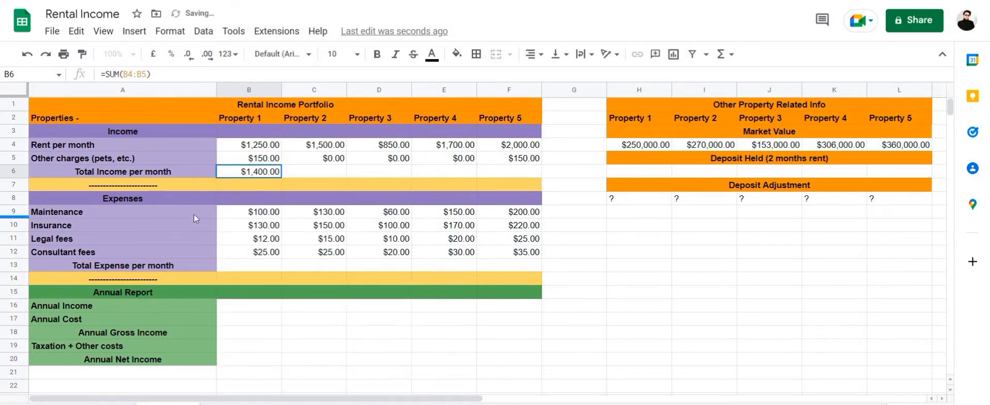
pyautogui.click(255, 146)
pyautogui.click(261, 174)
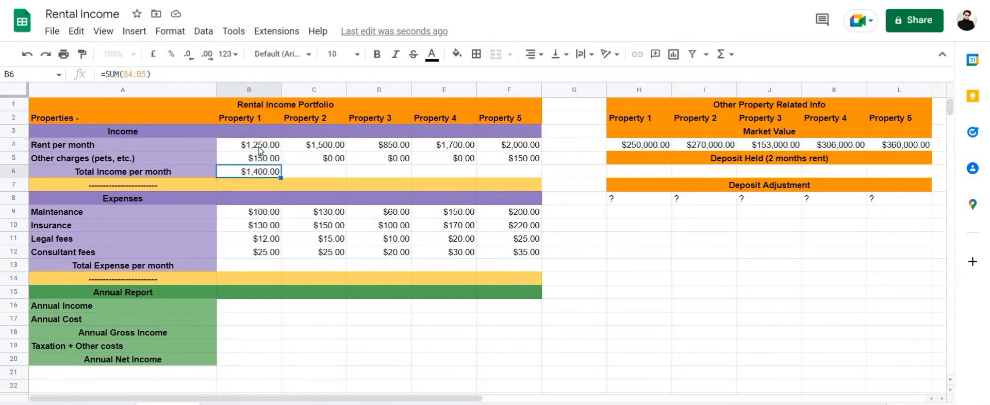
pyautogui.click(258, 148)
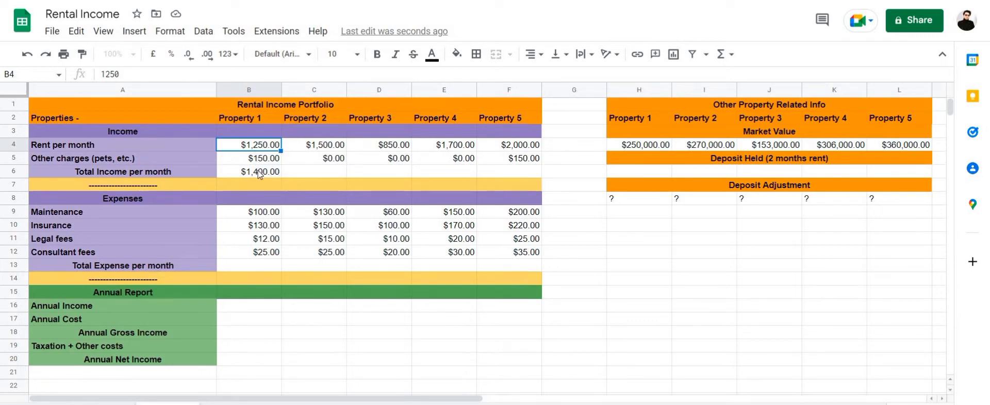
pyautogui.click(273, 174)
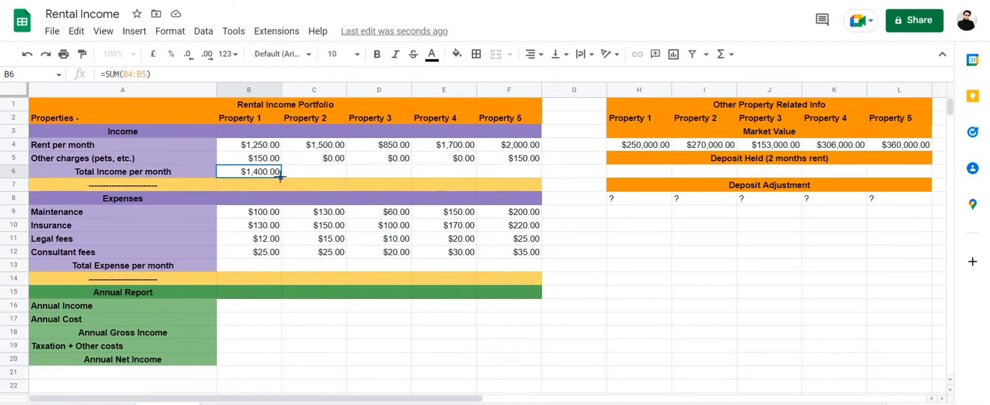
pyautogui.moveTo(411, 166); pyautogui.dragTo(499, 168)
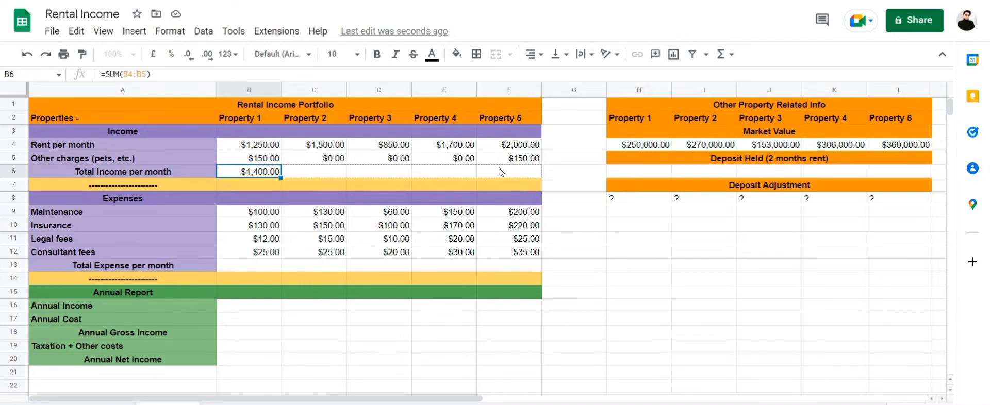
pyautogui.click(338, 174)
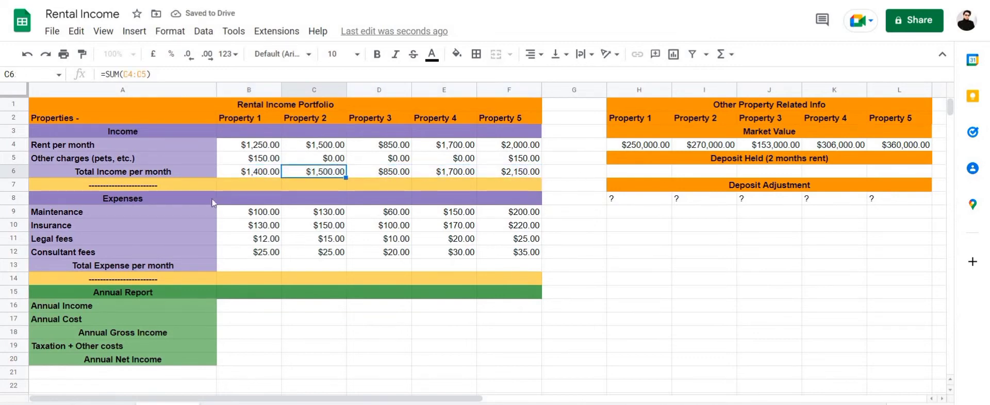
# - Enter =SUM(B9:B12) in B13 and fill it across to F13, giving $267 to $480
pyautogui.click(249, 174)
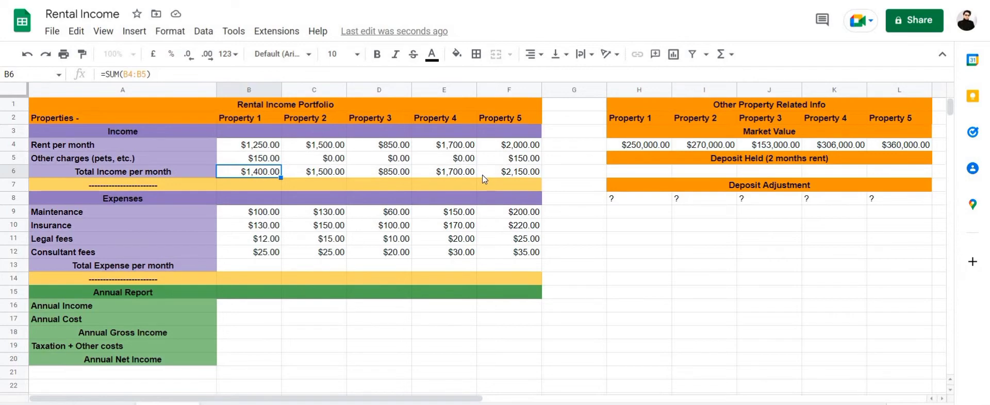
pyautogui.click(232, 261)
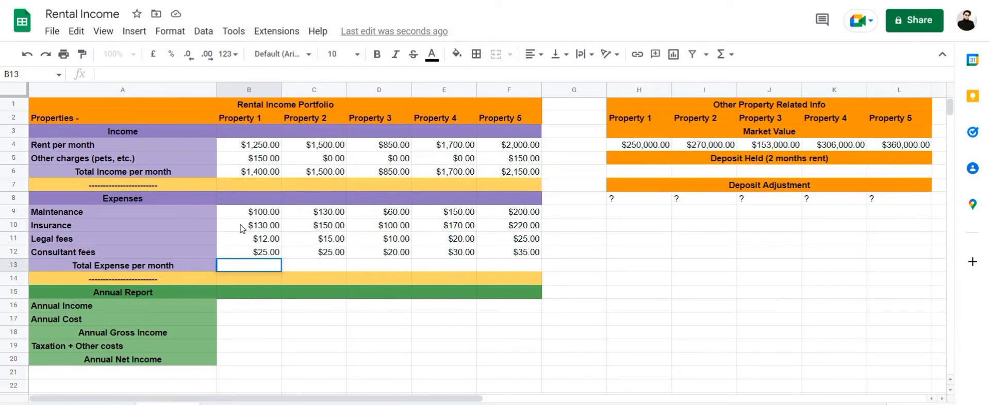
pyautogui.write('=')
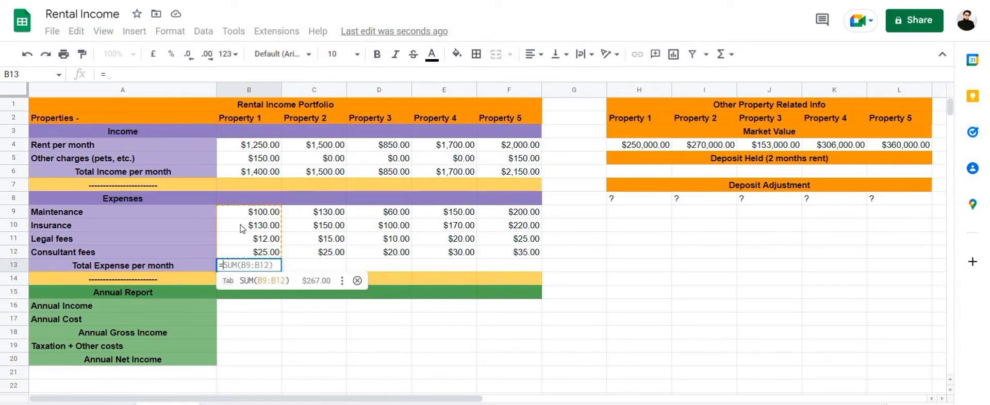
pyautogui.write('S')
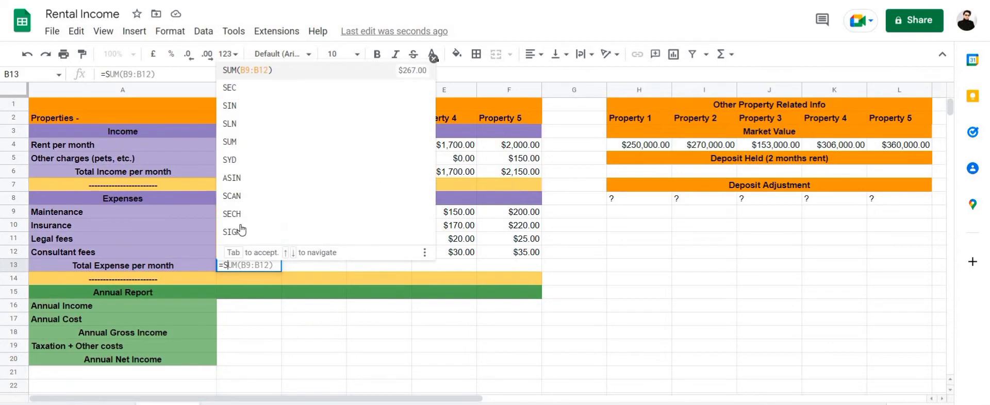
pyautogui.press('Tab')
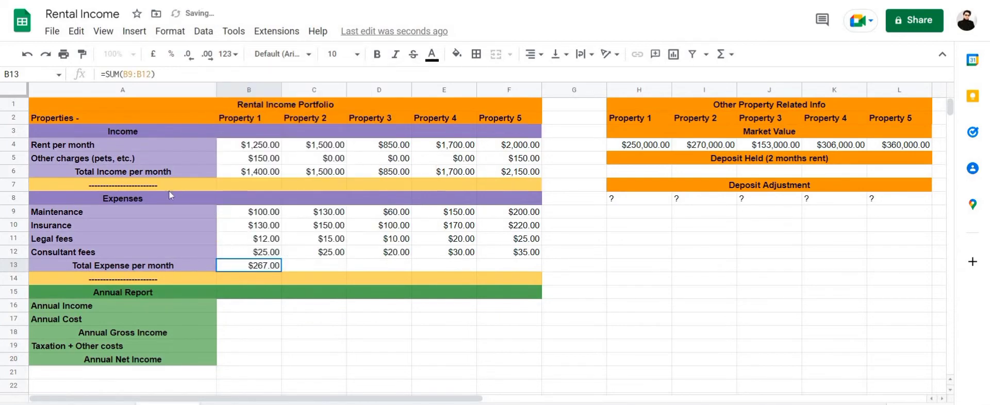
pyautogui.click(102, 216)
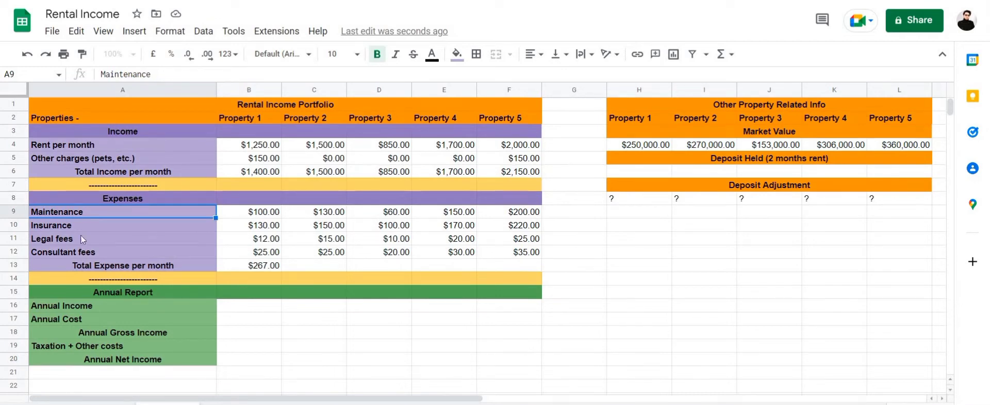
pyautogui.hotkey('shift', 'Down')
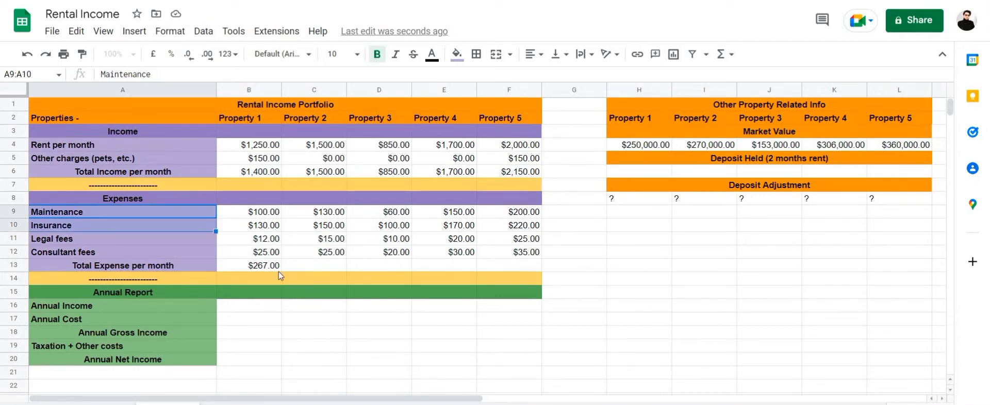
pyautogui.click(277, 268)
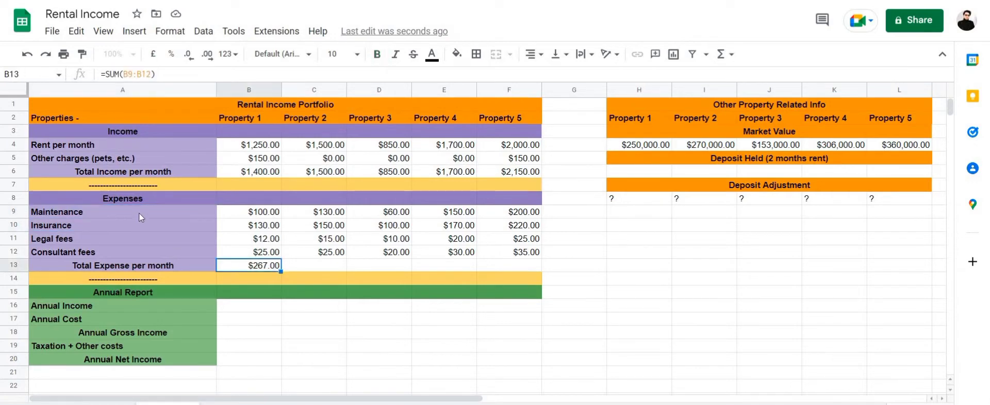
pyautogui.moveTo(138, 213); pyautogui.dragTo(144, 257)
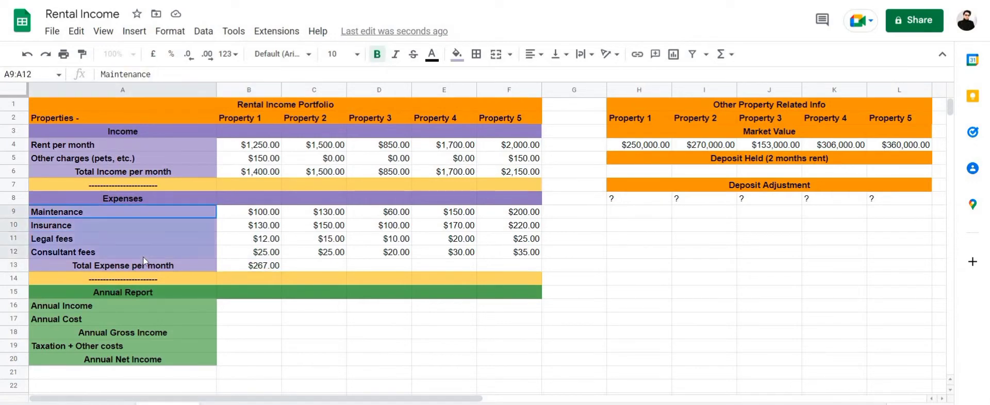
pyautogui.click(278, 266)
pyautogui.moveTo(280, 271); pyautogui.dragTo(521, 266)
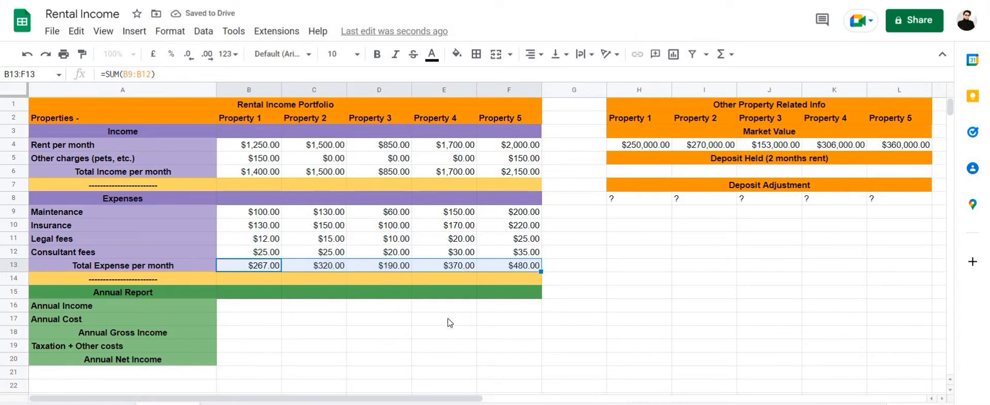
# - Enter =MULTIPLY(B6,12) in B16 and fill it to F16, giving $16,800 to $25,800
pyautogui.doubleClick(255, 307)
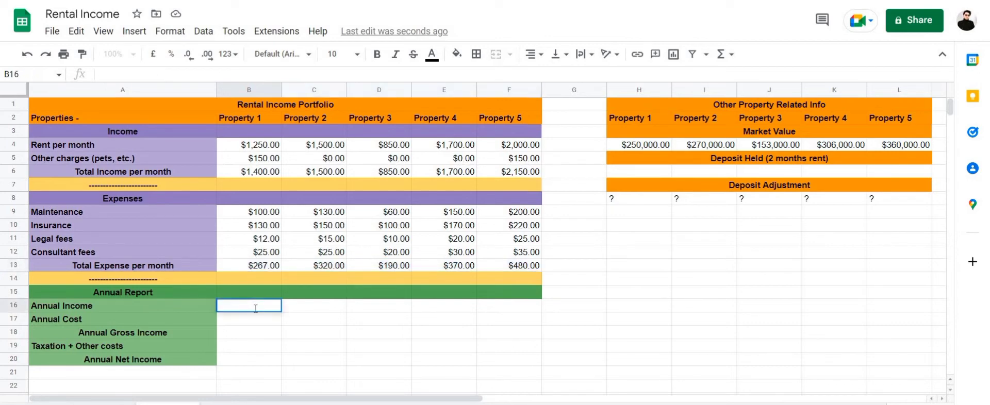
pyautogui.write('=')
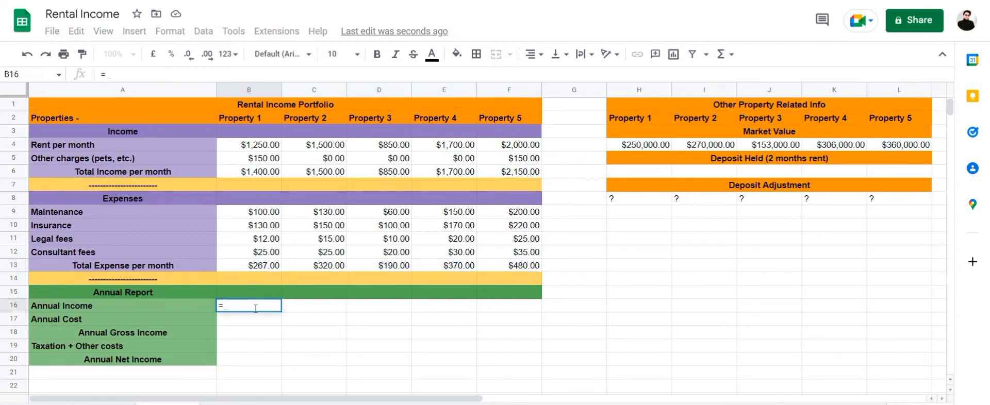
pyautogui.write('Mu')
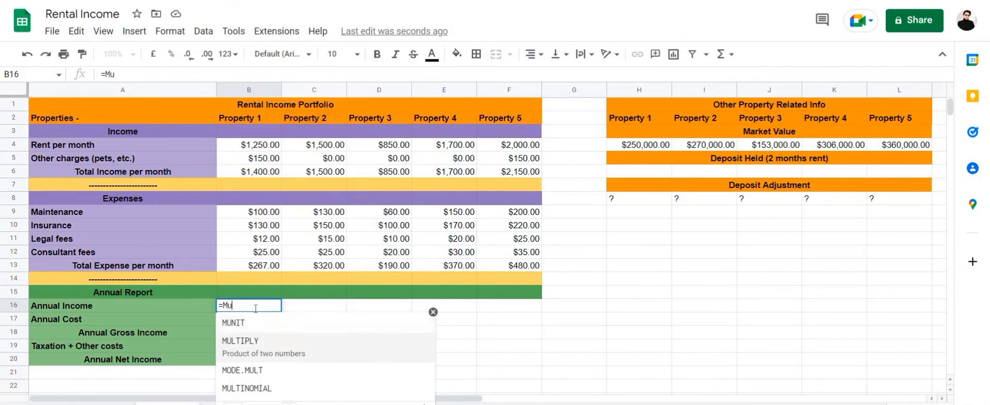
pyautogui.press('Down')
pyautogui.press('Tab')
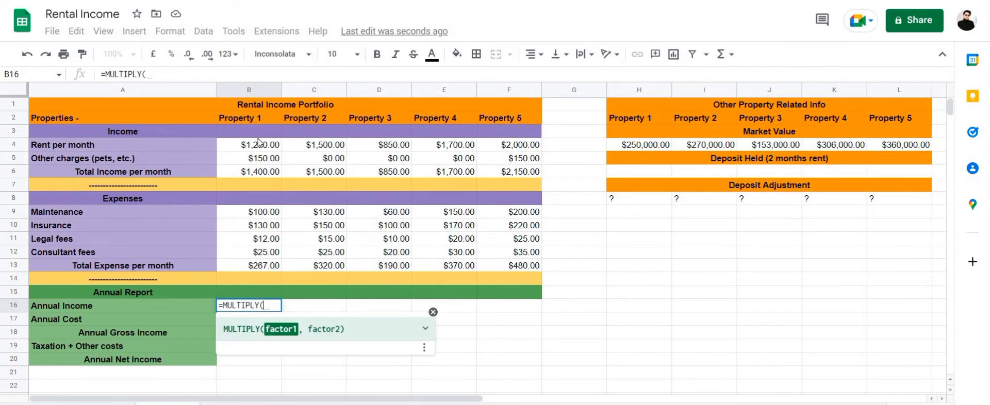
pyautogui.click(267, 176)
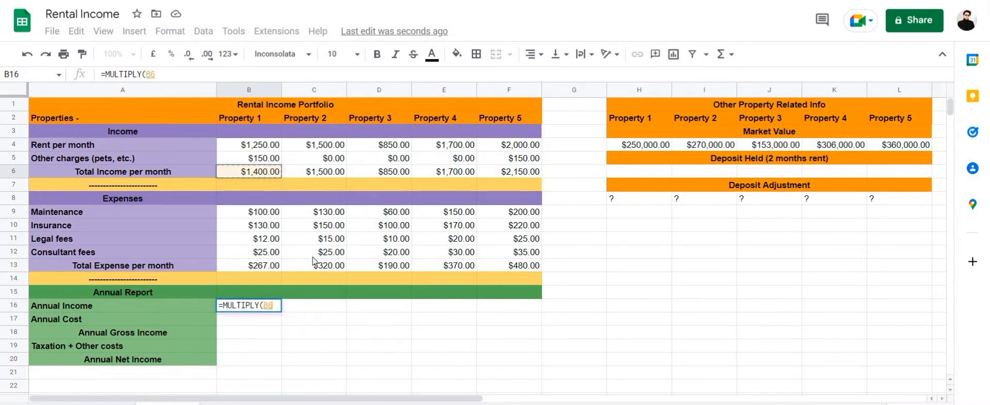
pyautogui.write(',12')
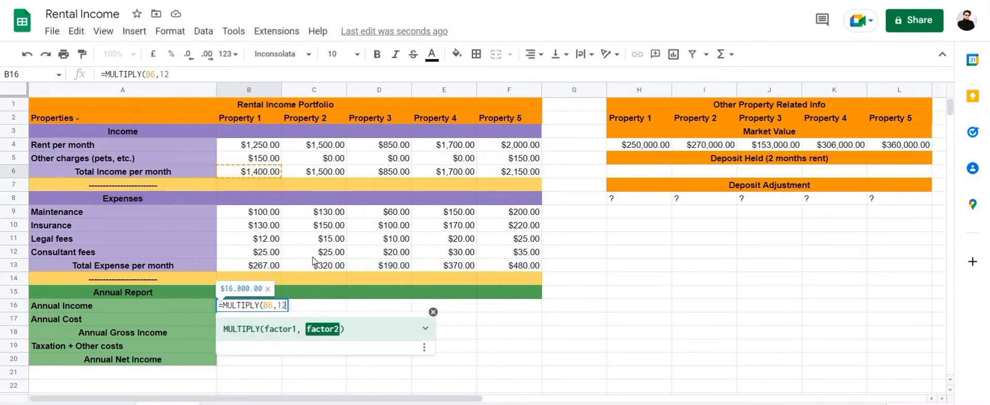
pyautogui.write(')')
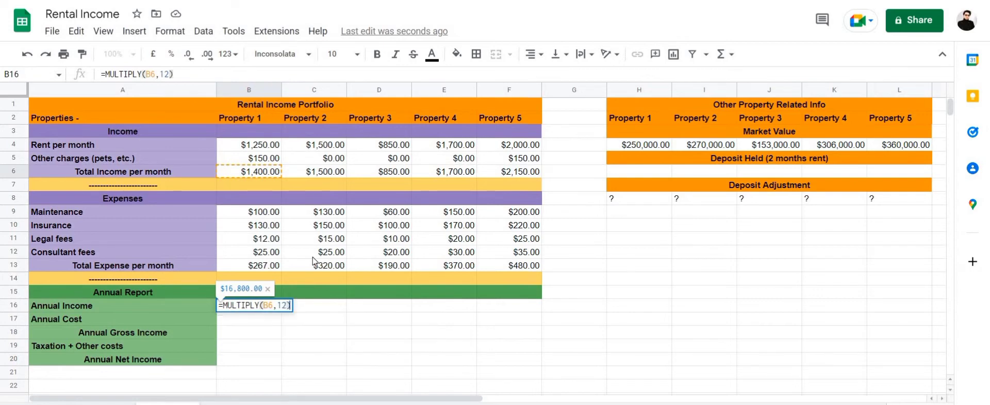
pyautogui.press('Return')
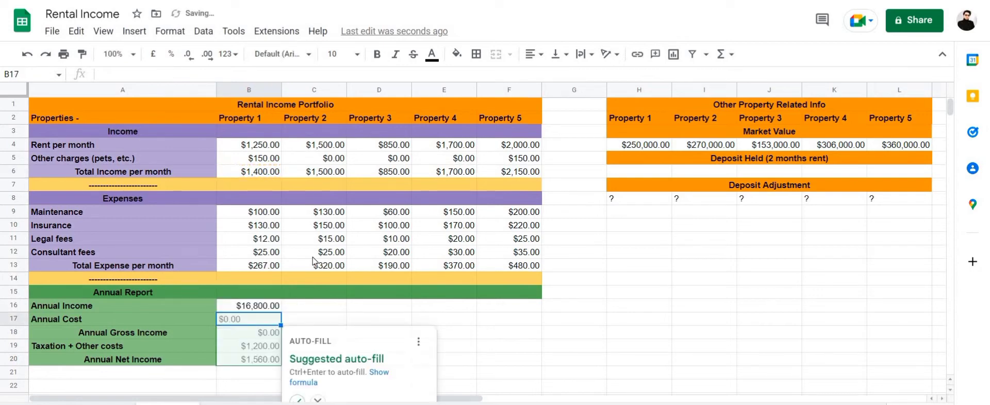
pyautogui.click(265, 309)
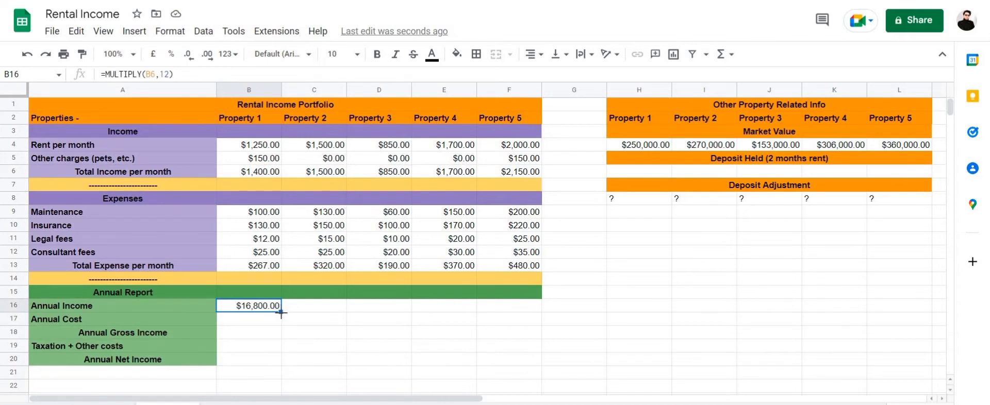
pyautogui.moveTo(281, 311); pyautogui.dragTo(507, 307)
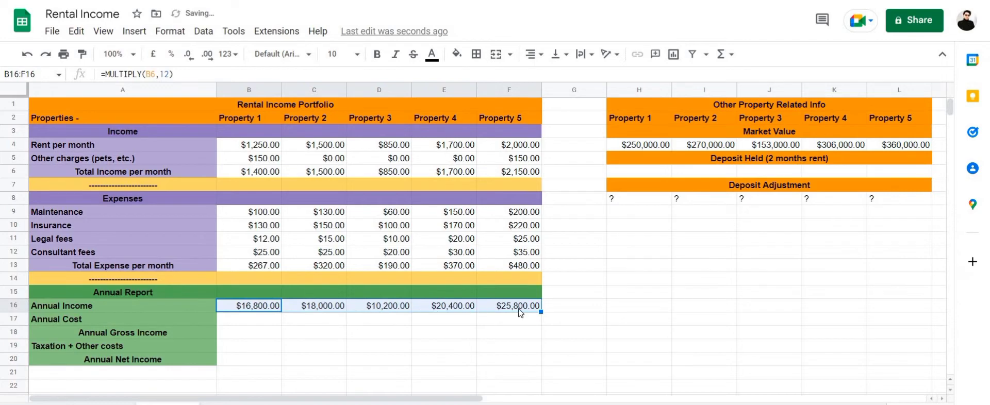
# - Enter =MULTIPLY(B13,12) in B17 and fill it to F17, giving $3,204 to $5,760
pyautogui.click(222, 321)
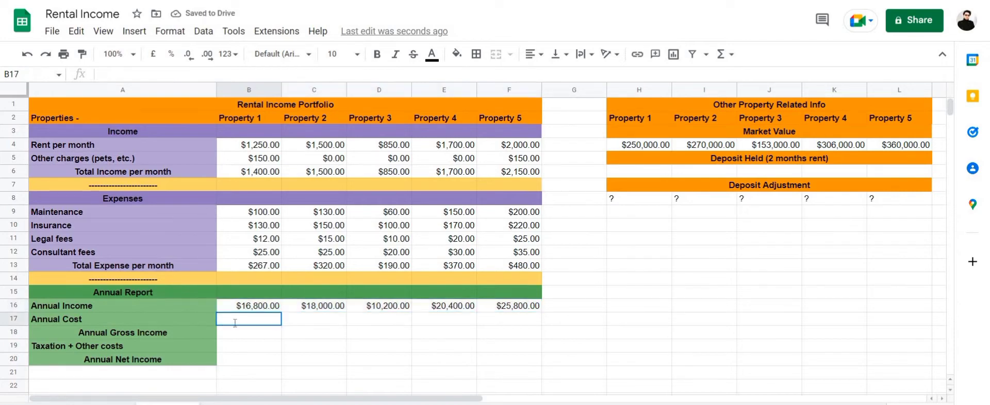
pyautogui.press('Return')
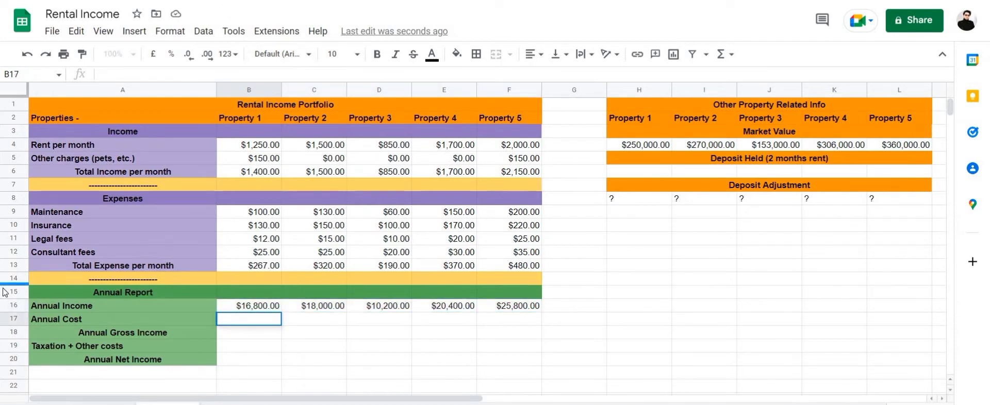
pyautogui.write('=')
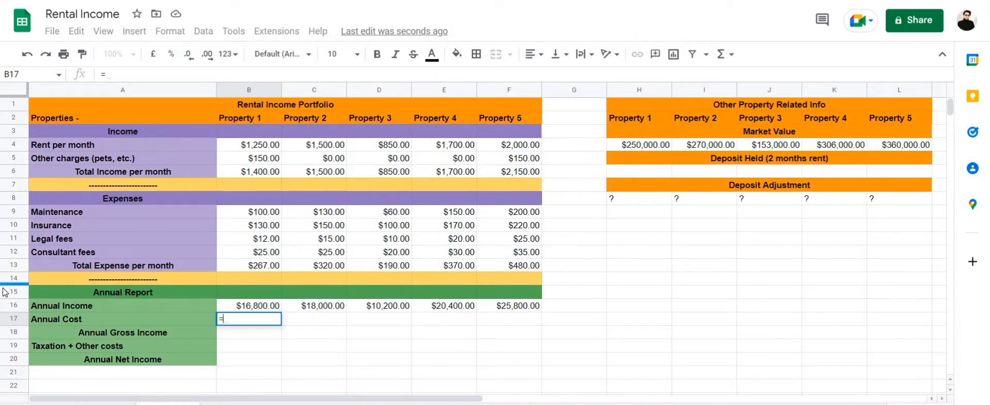
pyautogui.write('mu')
pyautogui.press('Down')
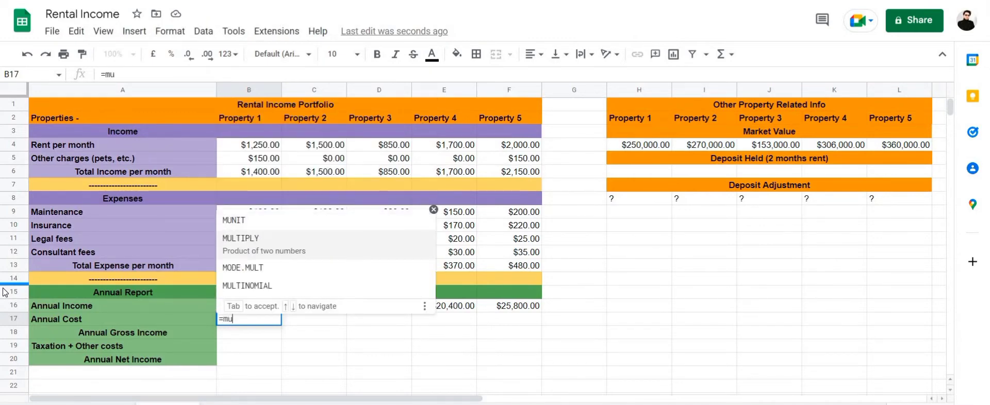
pyautogui.press('Tab')
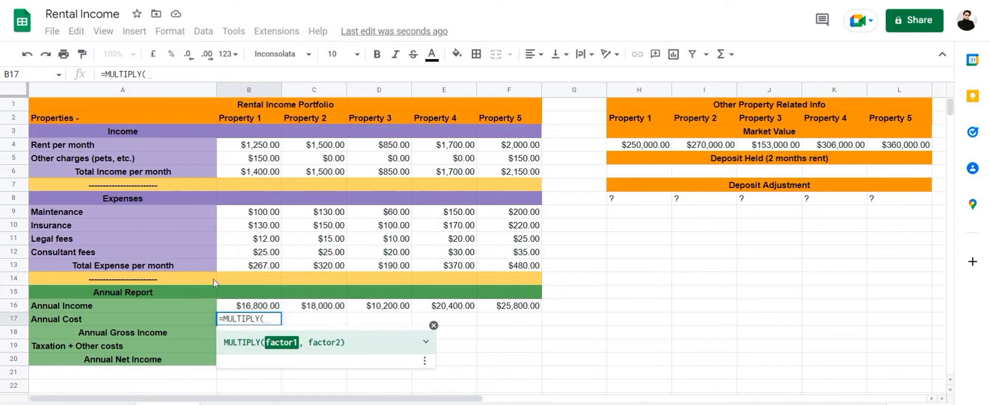
pyautogui.click(265, 269)
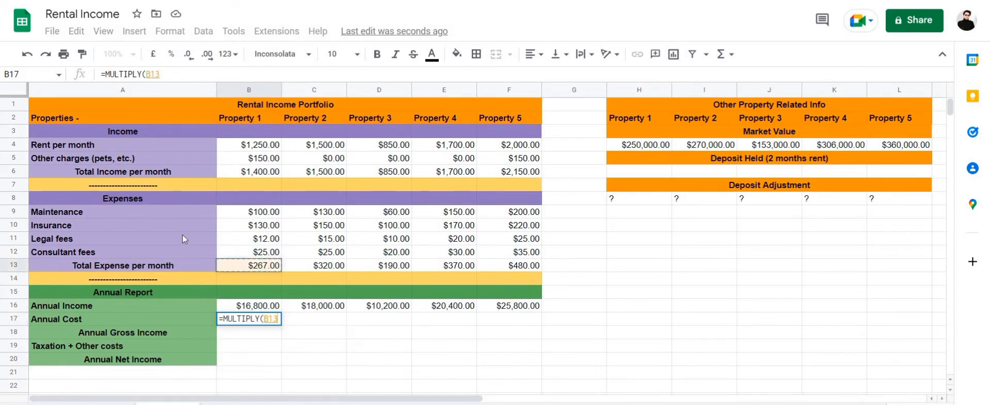
pyautogui.write(',12')
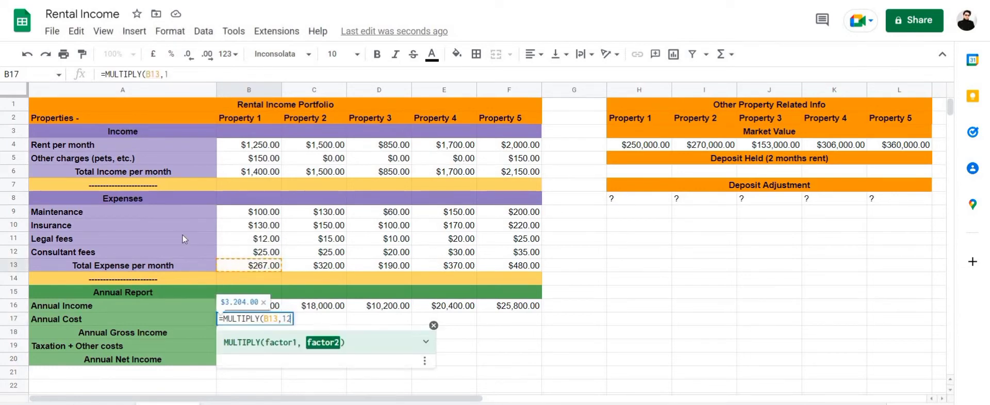
pyautogui.write(')')
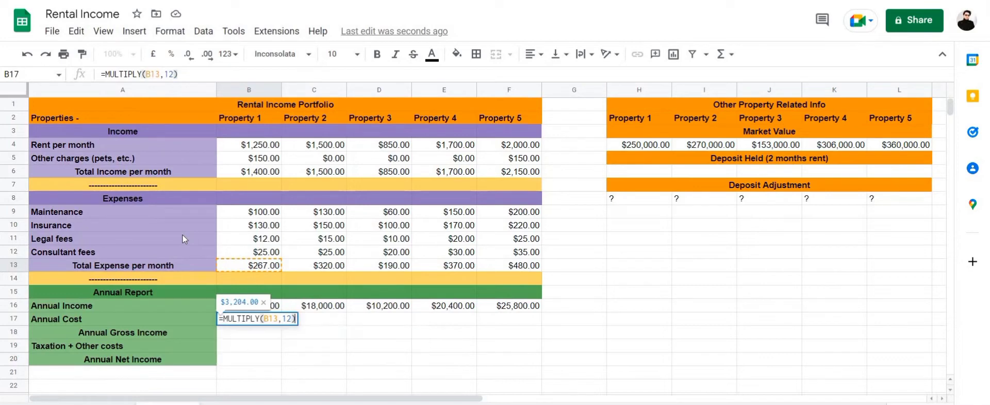
pyautogui.press('Return')
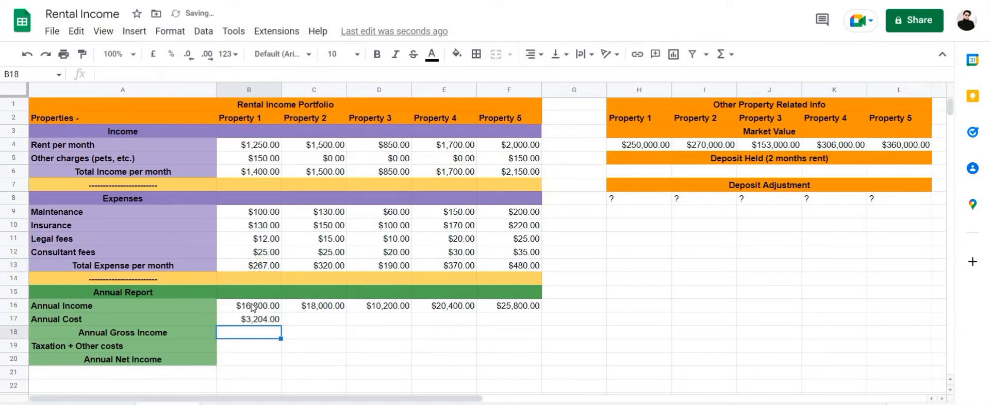
pyautogui.click(273, 321)
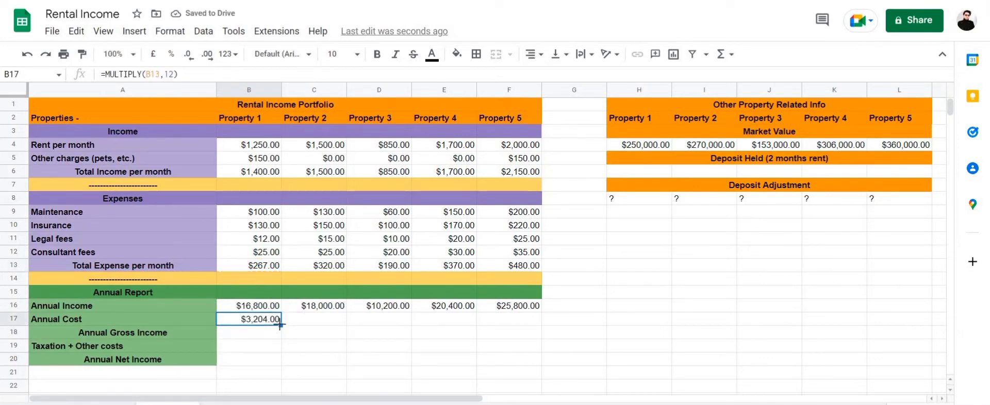
pyautogui.moveTo(281, 325); pyautogui.dragTo(503, 319)
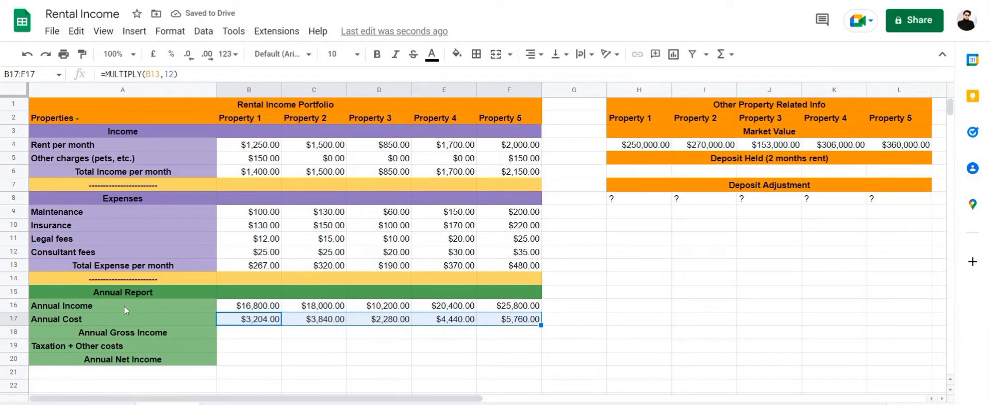
# - Enter =MINUS(B16,B17) in B18 and fill it to F18, giving $13,596 to $20,040
pyautogui.click(250, 334)
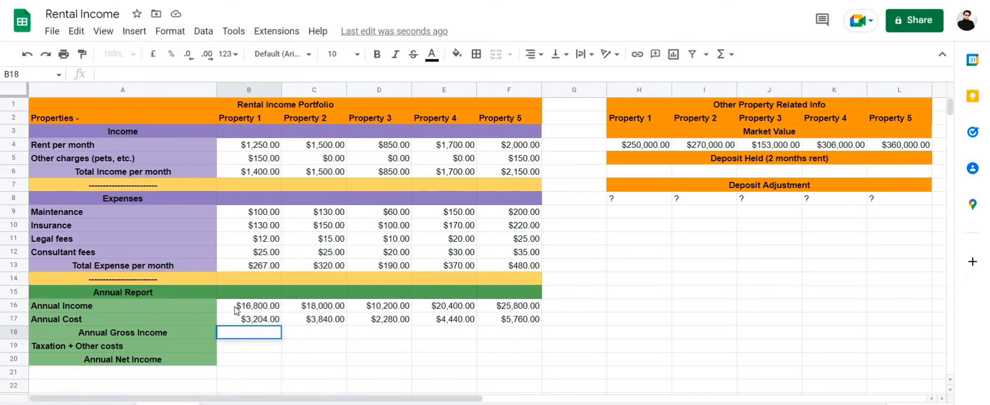
pyautogui.doubleClick(248, 333)
pyautogui.write('=')
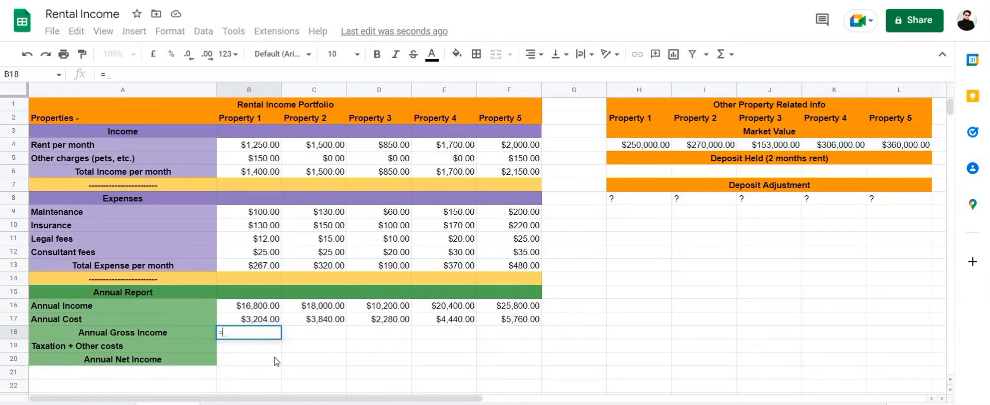
pyautogui.write('Mi')
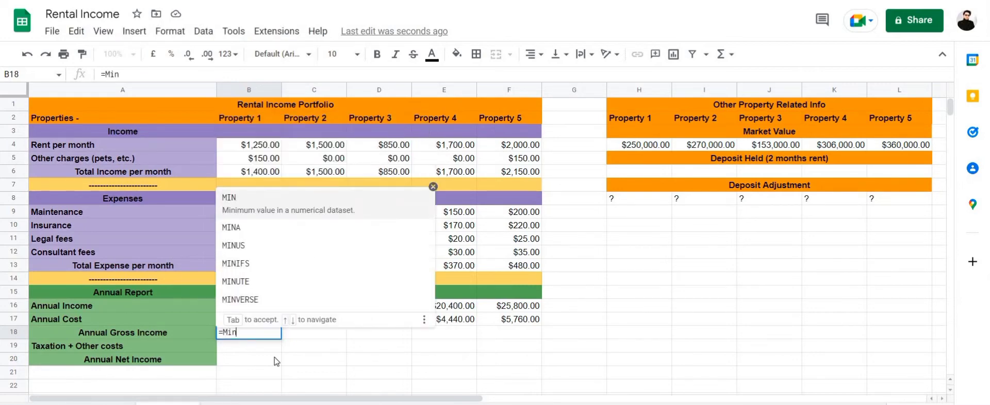
pyautogui.write('n')
pyautogui.press('Down')
pyautogui.press('Down')
pyautogui.press('Tab')
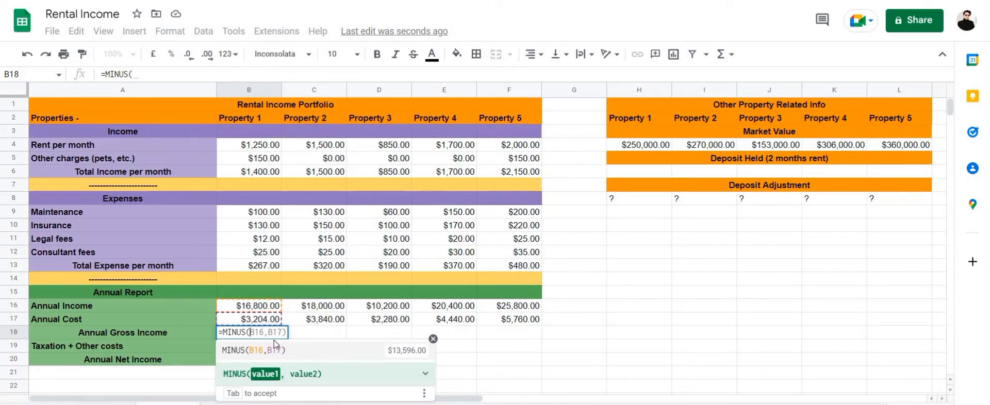
pyautogui.click(275, 346)
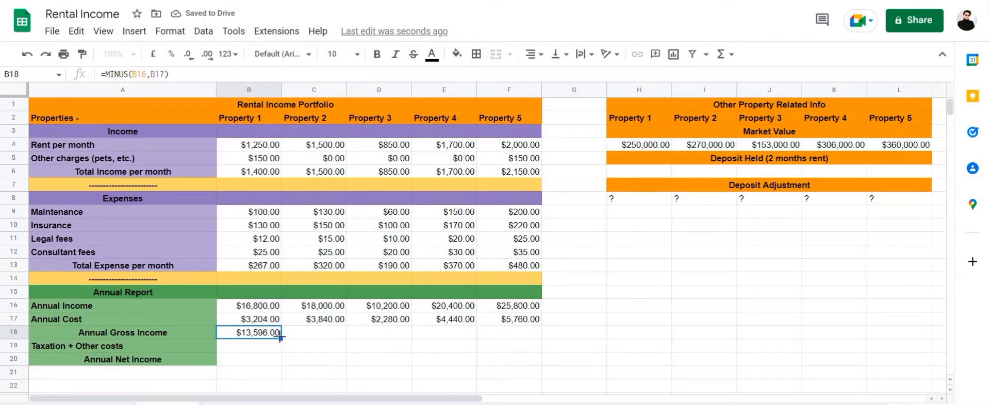
pyautogui.moveTo(281, 338); pyautogui.dragTo(503, 333)
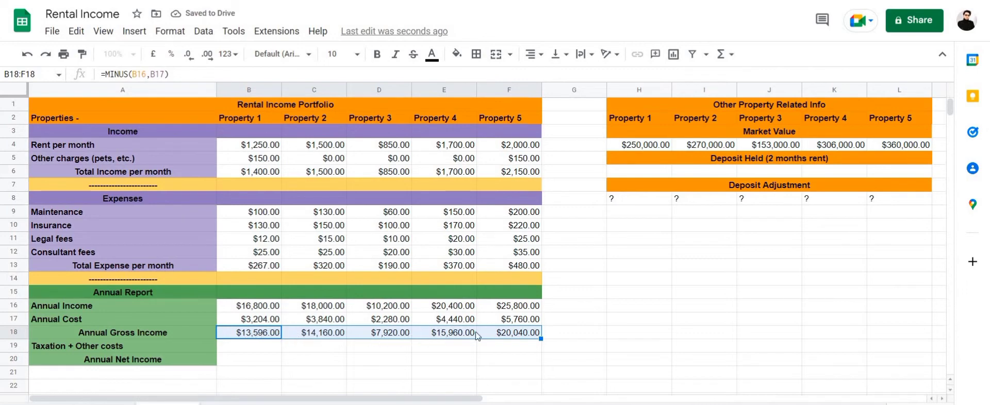
pyautogui.doubleClick(257, 350)
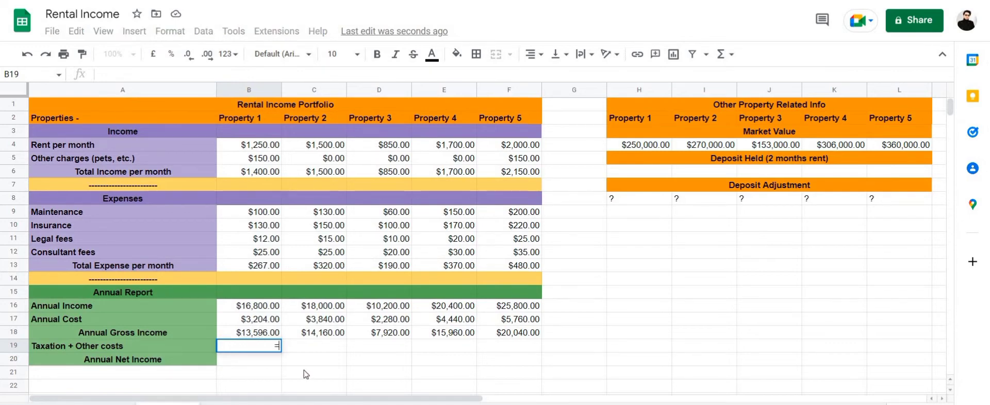
# - Enter =MULTIPLY(B18,0.25) in B19 and fill it to F19, giving $3,399 to $5,010
pyautogui.write('=mu')
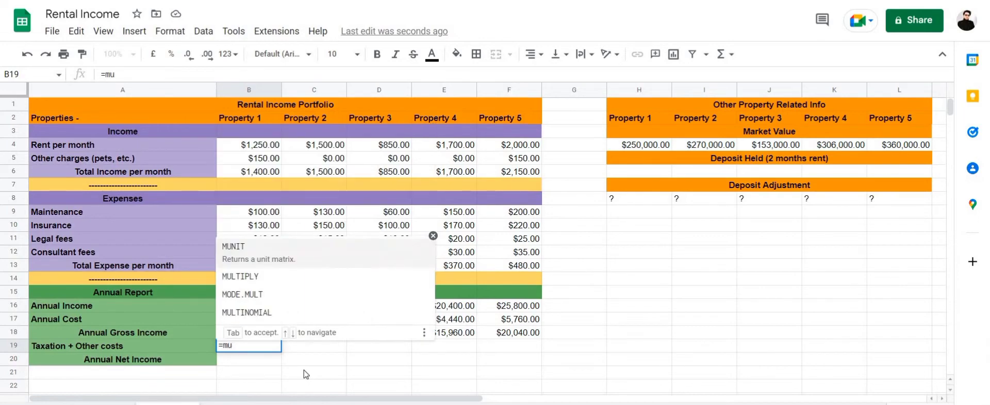
pyautogui.press('Down')
pyautogui.press('Tab')
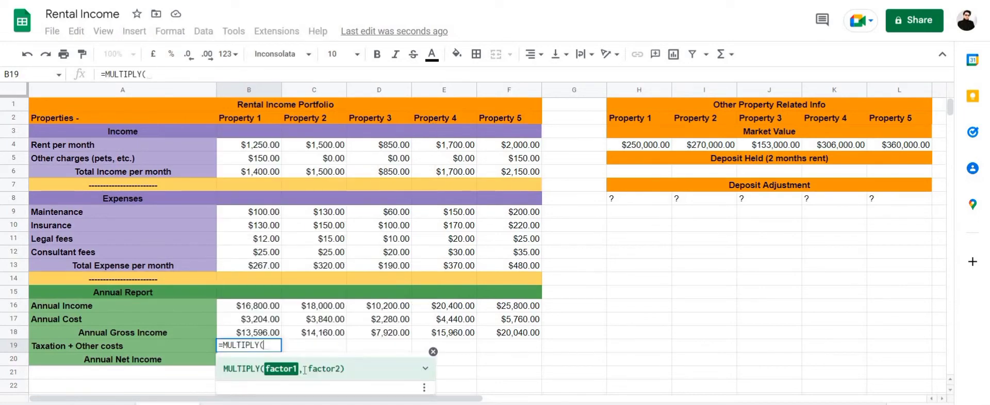
pyautogui.click(248, 333)
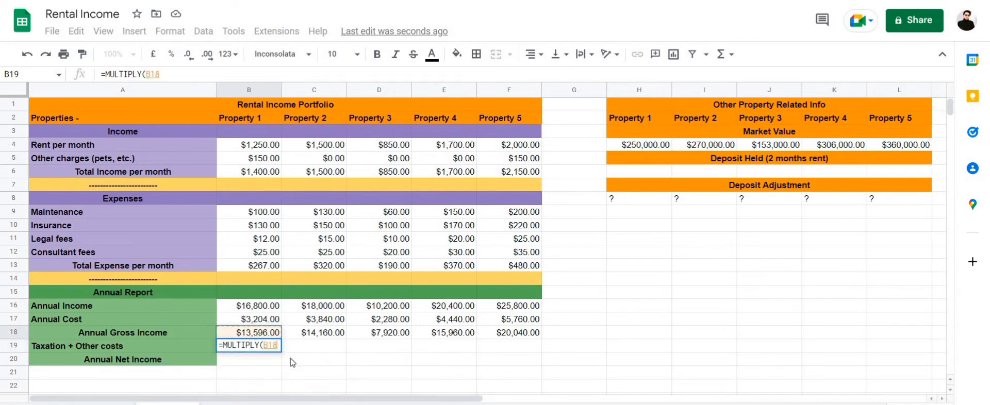
pyautogui.write(',0.')
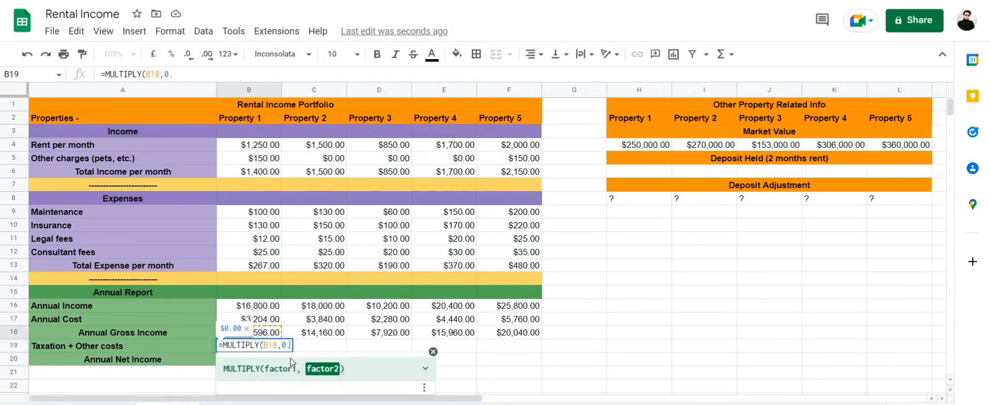
pyautogui.write('25')
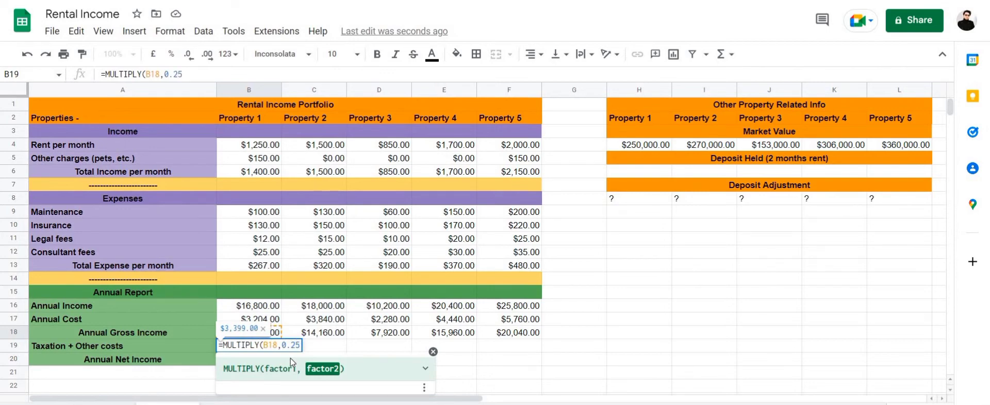
pyautogui.write(')')
pyautogui.press('Return')
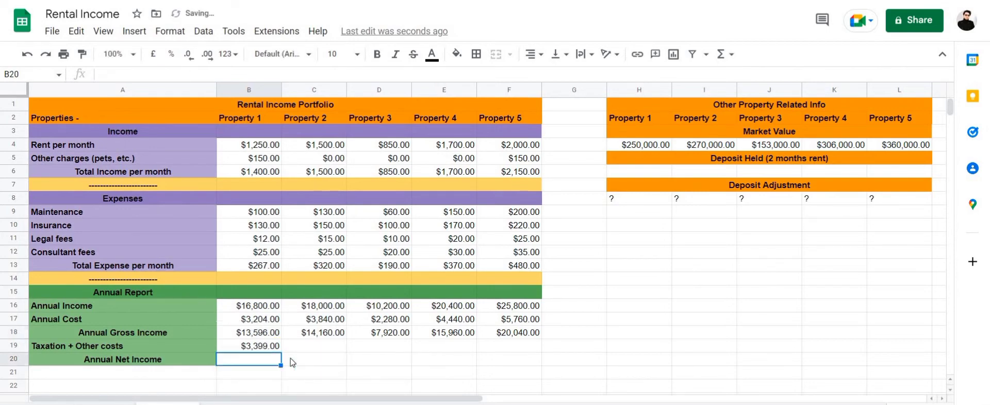
pyautogui.click(242, 348)
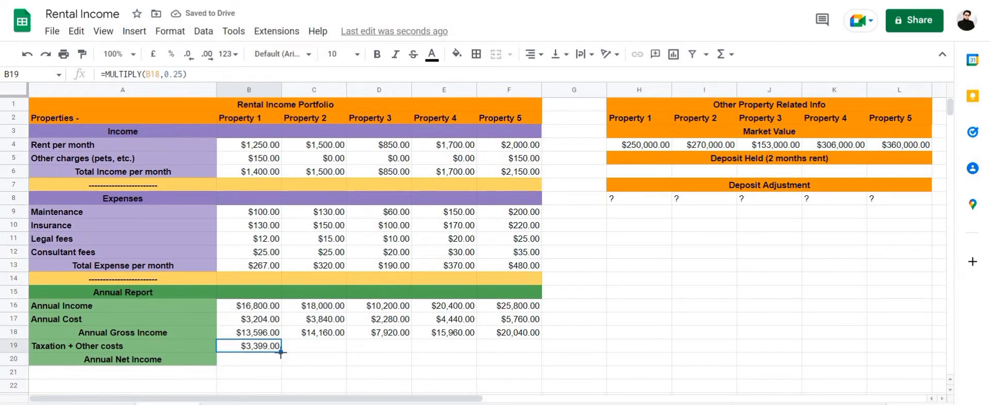
pyautogui.moveTo(281, 352); pyautogui.dragTo(496, 347)
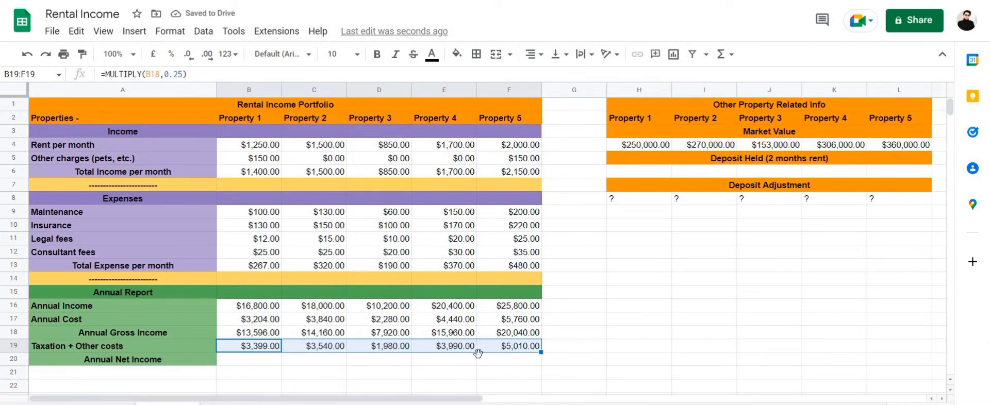
pyautogui.doubleClick(238, 360)
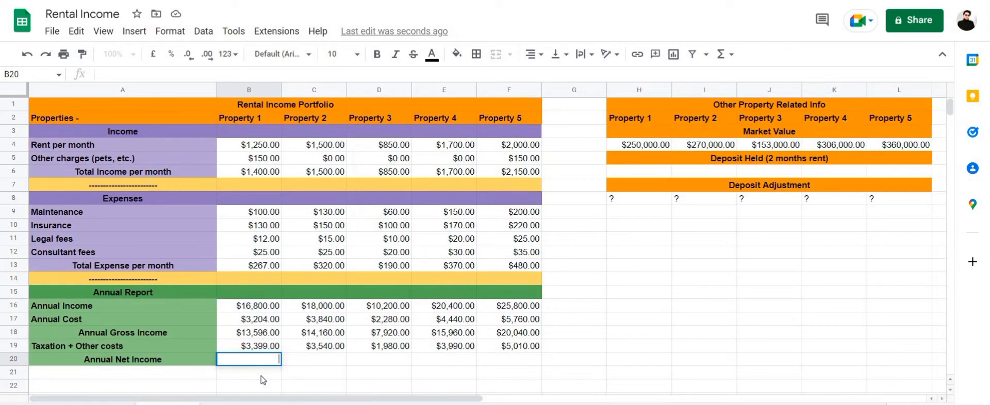
# - Enter =MINUS(B18,B19) in B20 and fill it to F20, giving $10,197 to $15,030
pyautogui.write('=minu')
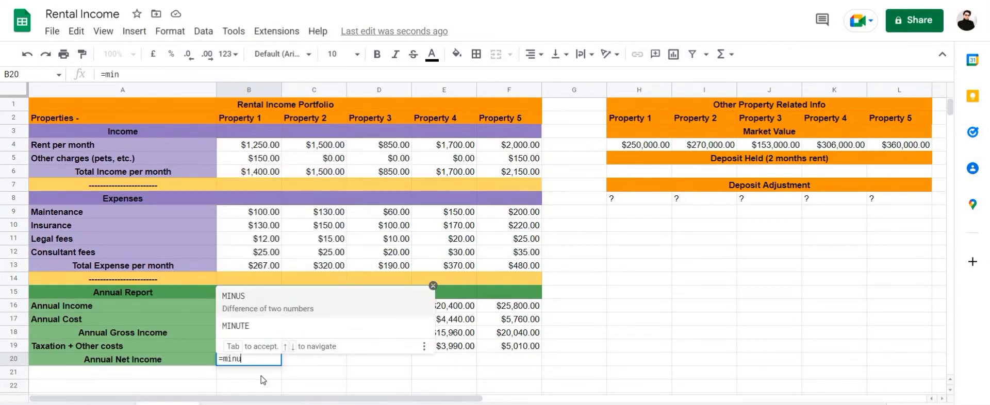
pyautogui.press('Tab')
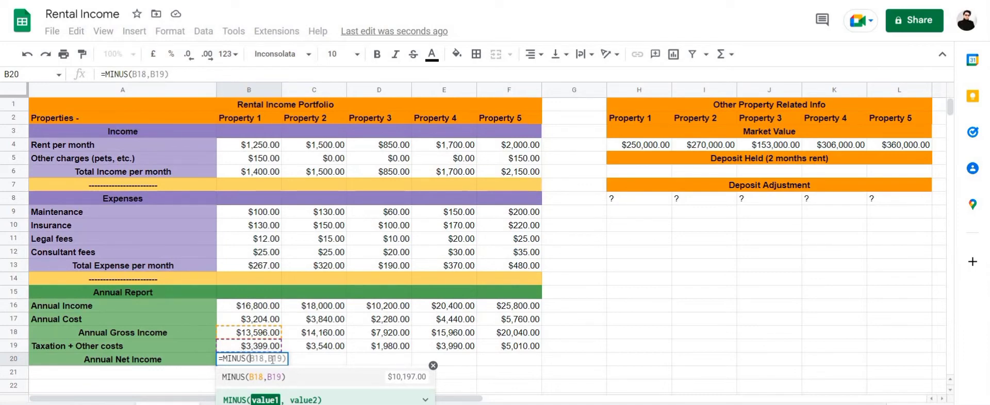
pyautogui.press('Return')
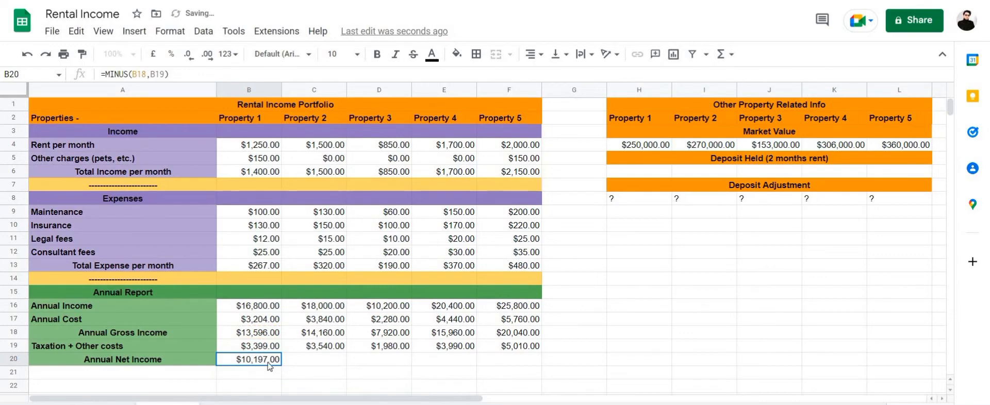
pyautogui.moveTo(281, 366); pyautogui.dragTo(504, 366)
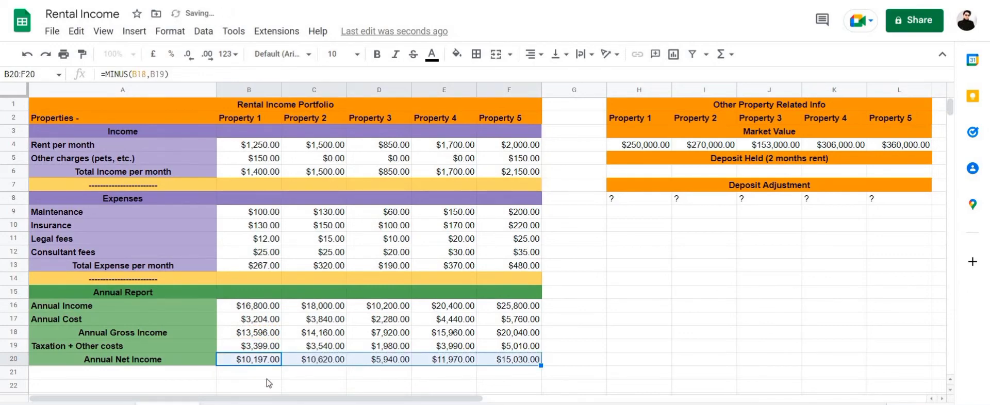
pyautogui.click(251, 371)
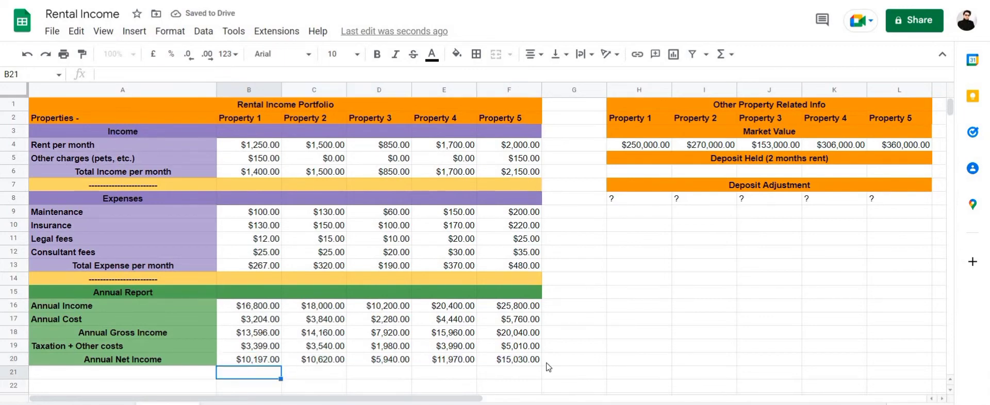
pyautogui.click(650, 147)
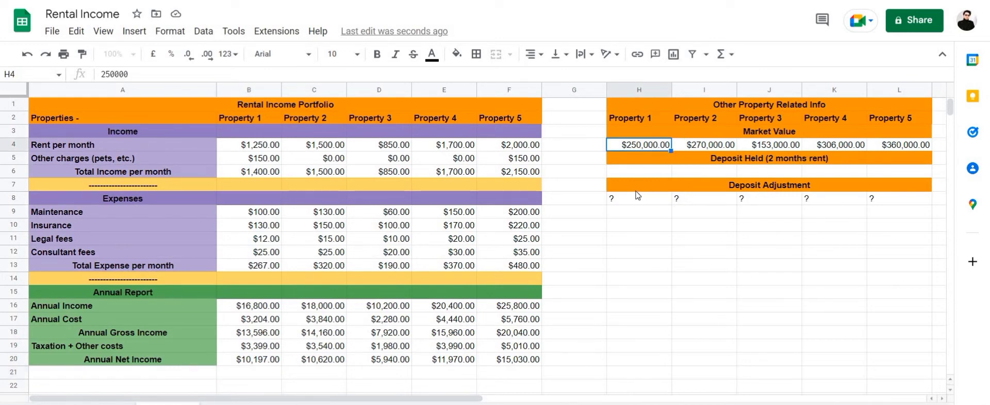
pyautogui.click(633, 175)
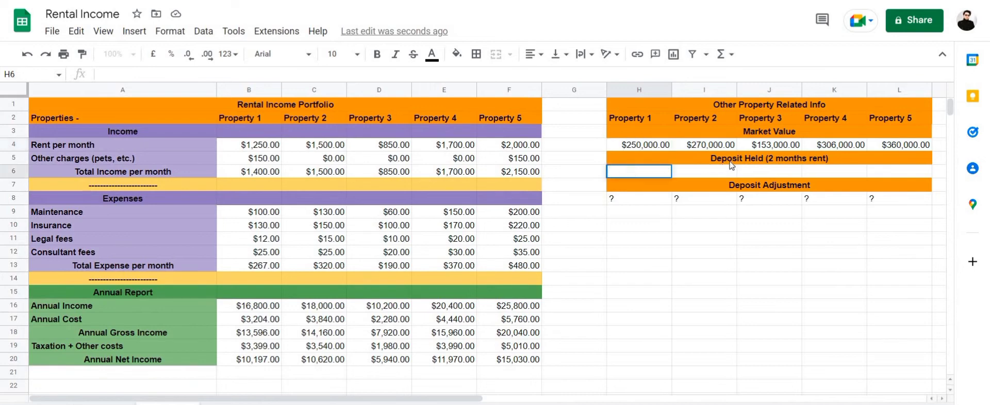
pyautogui.press('Up')
pyautogui.click(646, 147)
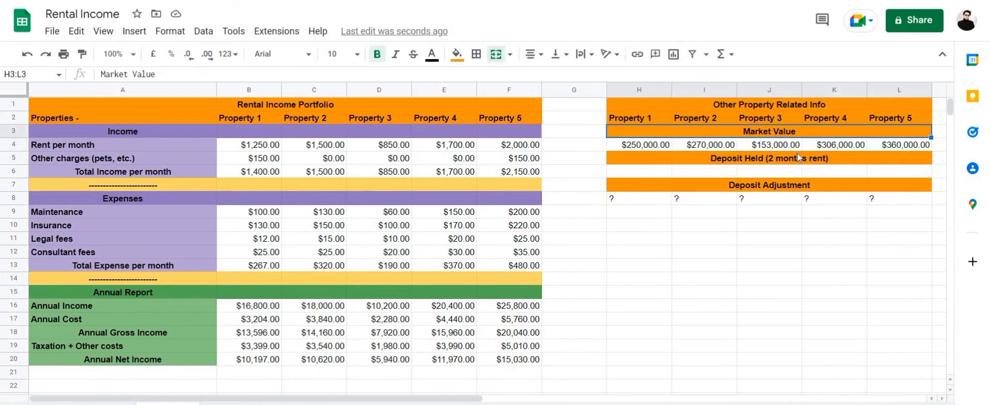
pyautogui.press('Up')
pyautogui.moveTo(870, 137); pyautogui.dragTo(935, 151)
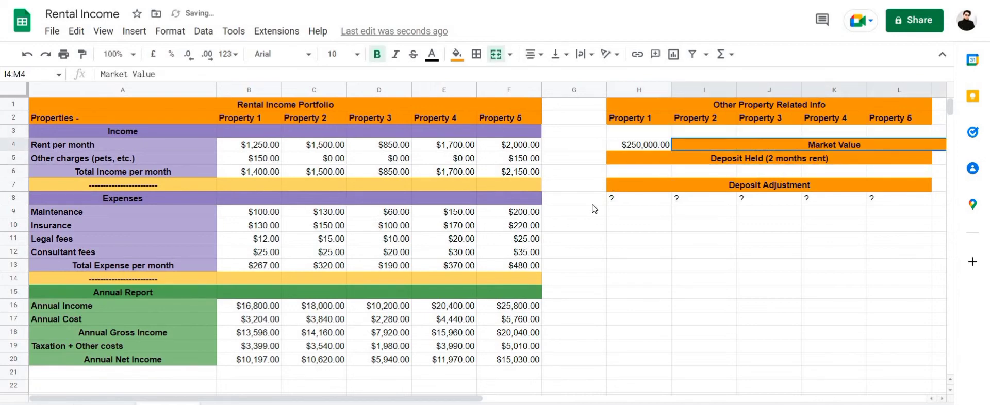
pyautogui.hotkey('ctrl', 'z')
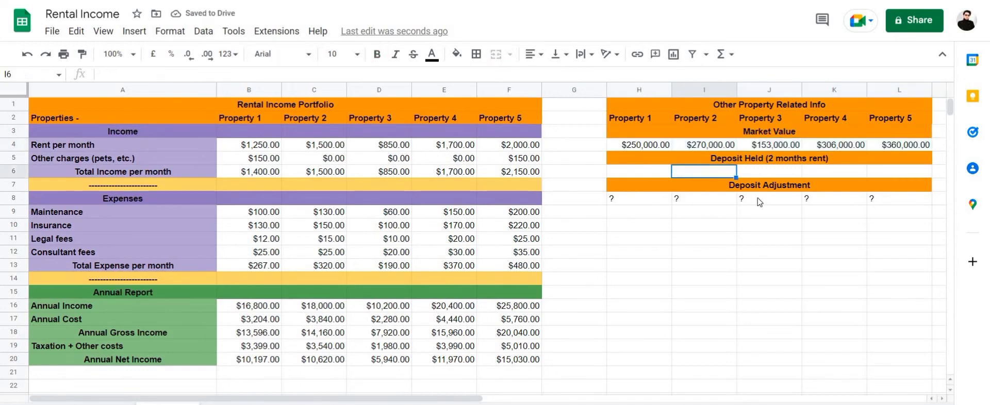
pyautogui.moveTo(639, 199); pyautogui.dragTo(890, 203)
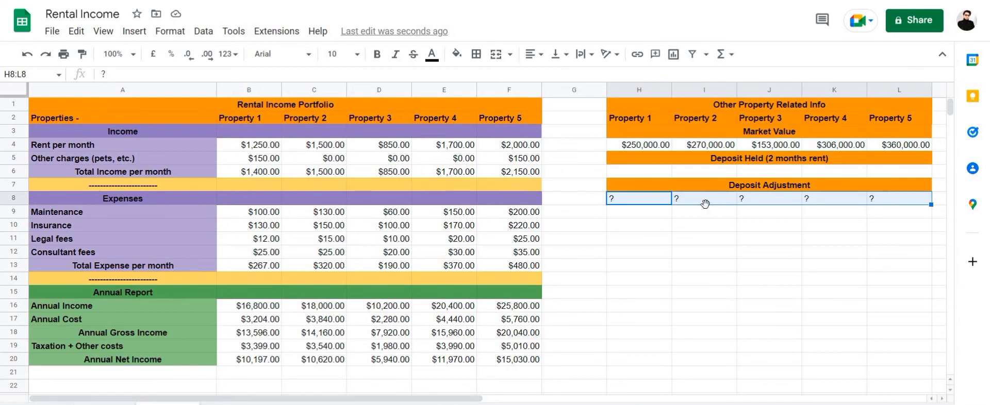
pyautogui.click(652, 171)
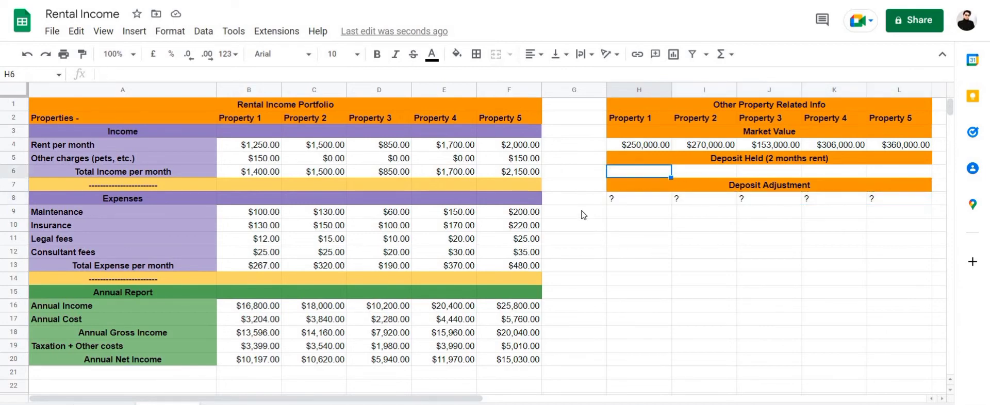
# - Change Property 1's monthly rent to 2280 and Property 2's to 2500
pyautogui.doubleClick(260, 148)
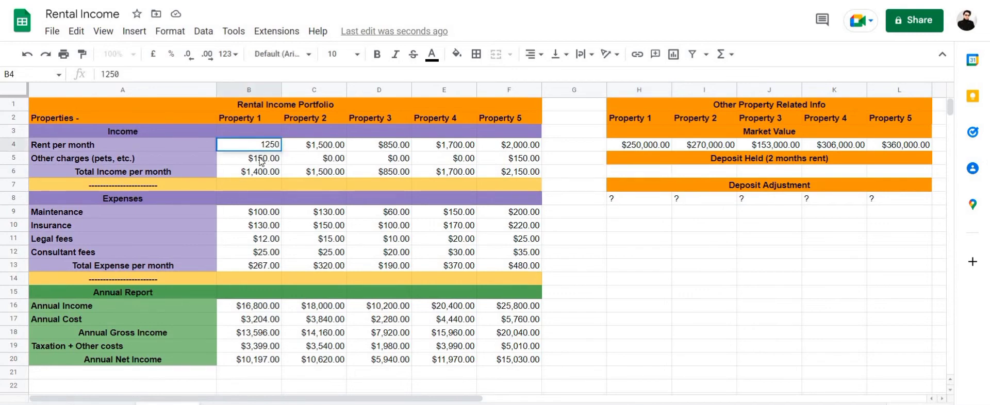
pyautogui.hotkey('ctrl', 'a')
pyautogui.press('BackSpace')
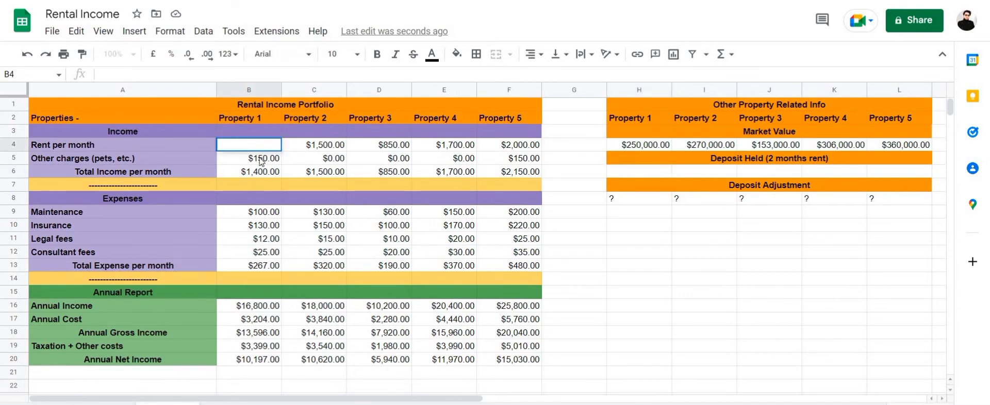
pyautogui.write('2280')
pyautogui.doubleClick(329, 144)
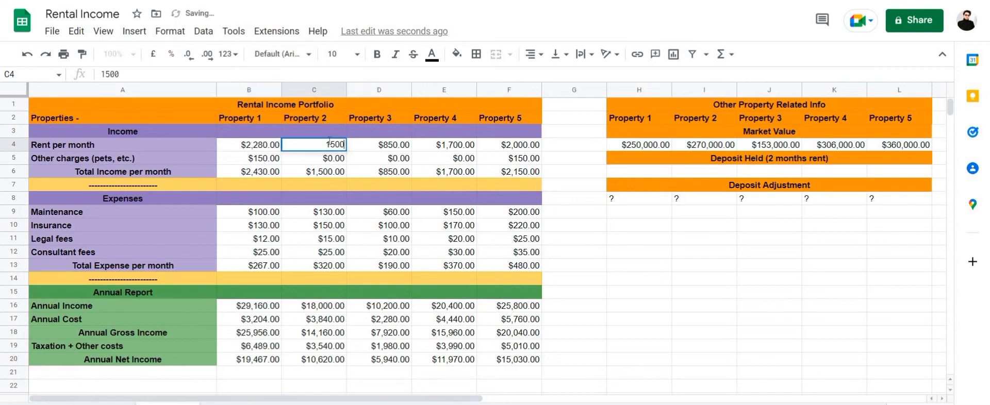
pyautogui.doubleClick(329, 142)
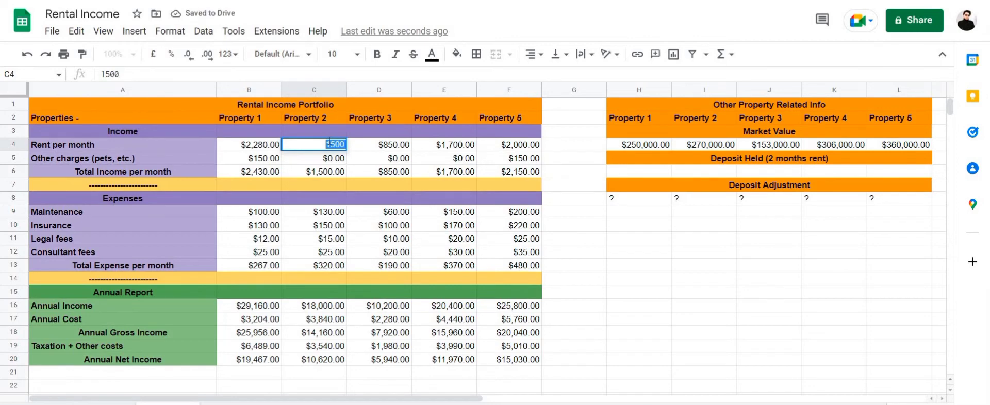
pyautogui.write('2500')
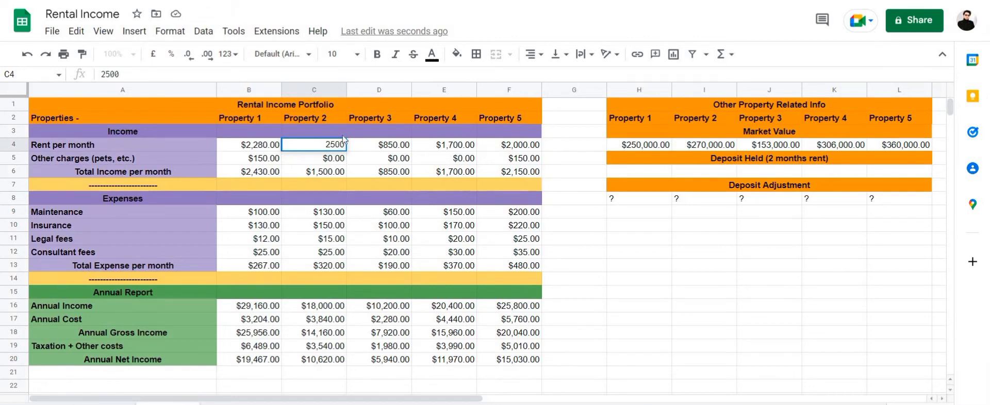
# - Set the monthly rents of Properties 3, 4 and 5 to 3000, 3500 and 4000
pyautogui.doubleClick(379, 143)
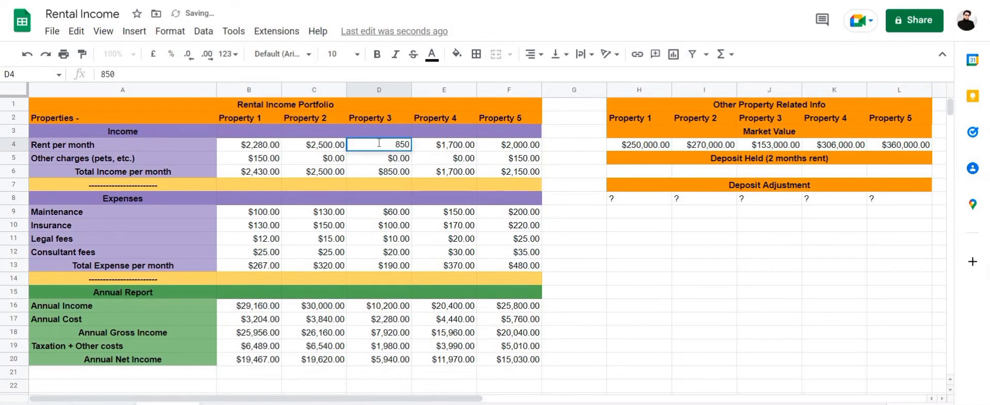
pyautogui.doubleClick(379, 143)
pyautogui.write('3')
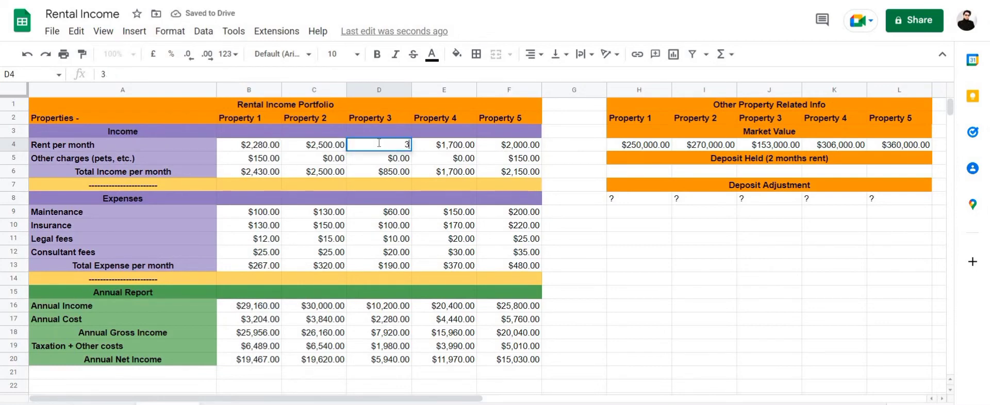
pyautogui.write('000')
pyautogui.doubleClick(428, 144)
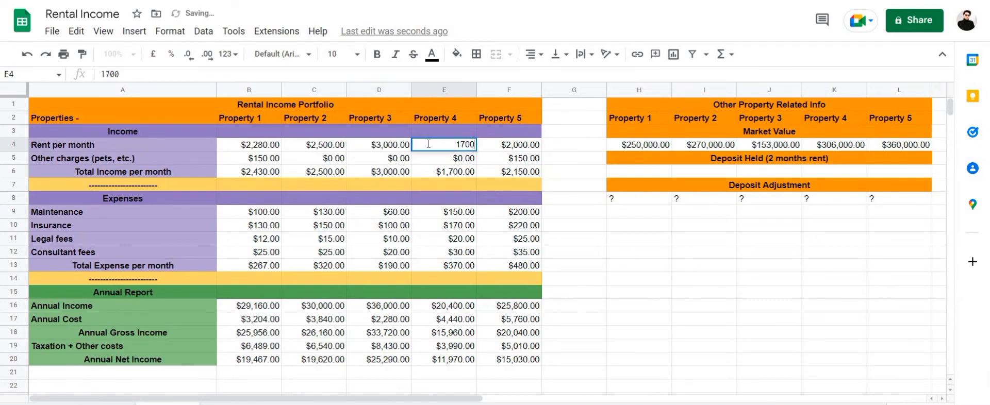
pyautogui.doubleClick(426, 147)
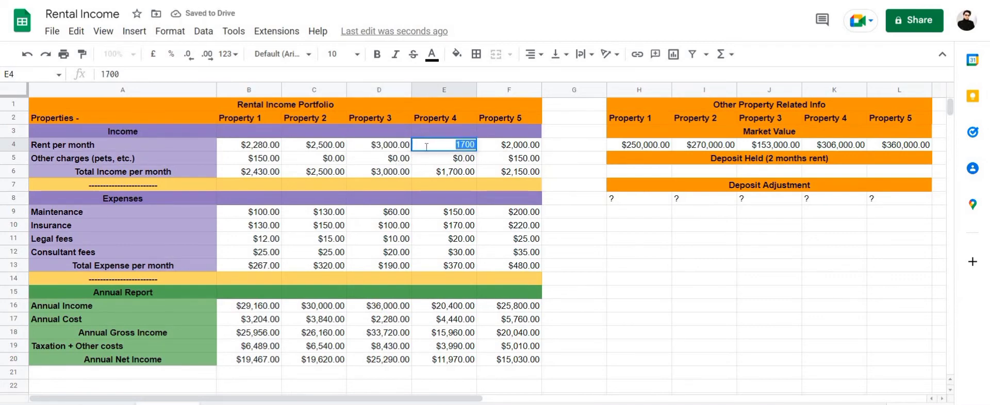
pyautogui.write('3500')
pyautogui.doubleClick(521, 151)
pyautogui.hotkey('ctrl', 'a')
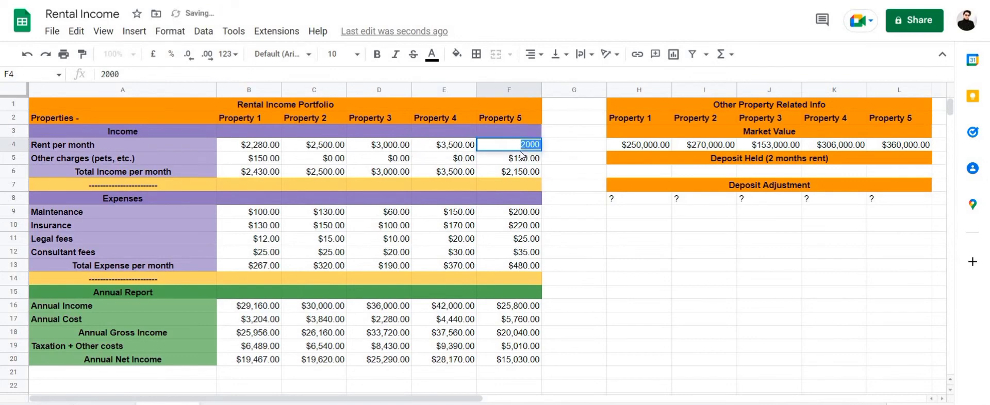
pyautogui.write('4000')
pyautogui.press('Return')
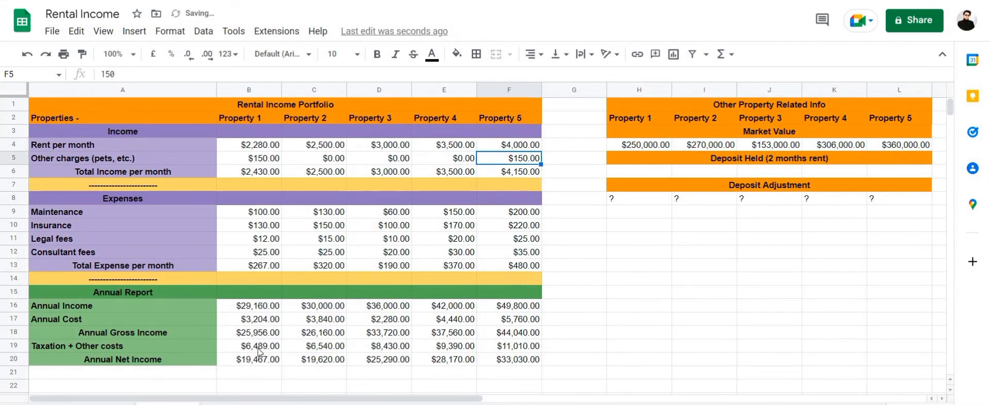
# - Bold the Annual Net Income values (B20:F20) and Annual Gross Income values (B18:F18)
pyautogui.moveTo(262, 364); pyautogui.dragTo(489, 361)
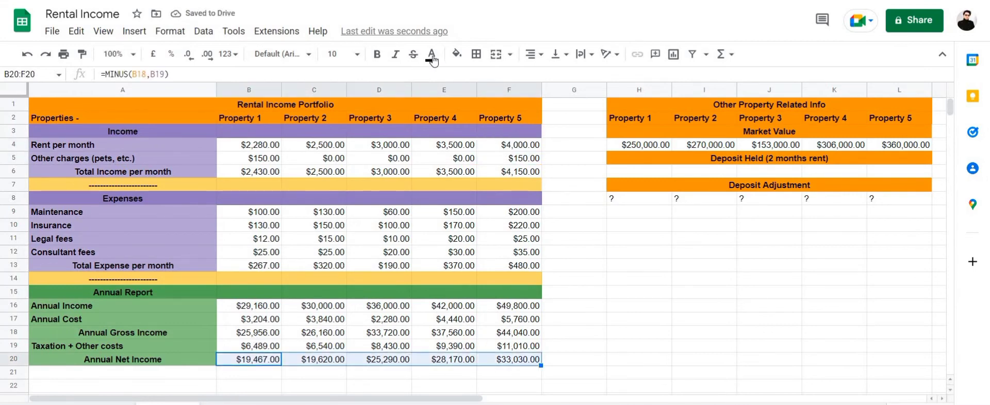
pyautogui.click(377, 54)
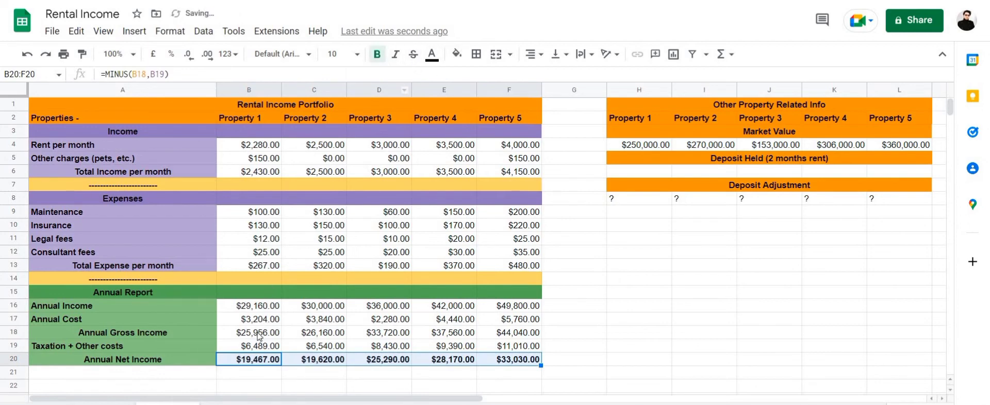
pyautogui.moveTo(260, 336); pyautogui.dragTo(507, 343)
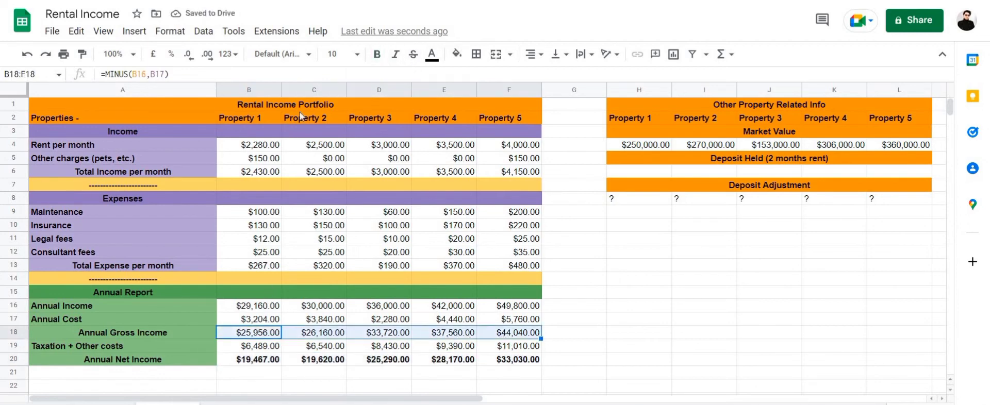
pyautogui.click(377, 54)
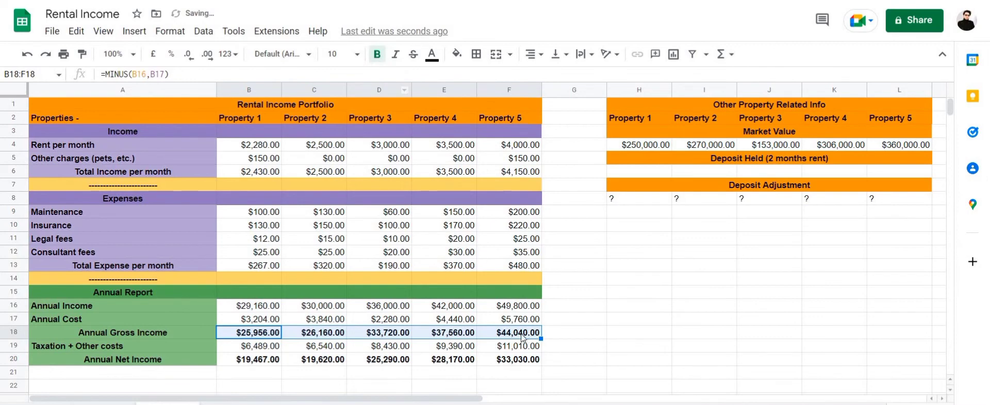
pyautogui.scroll(-2, 15, 339)
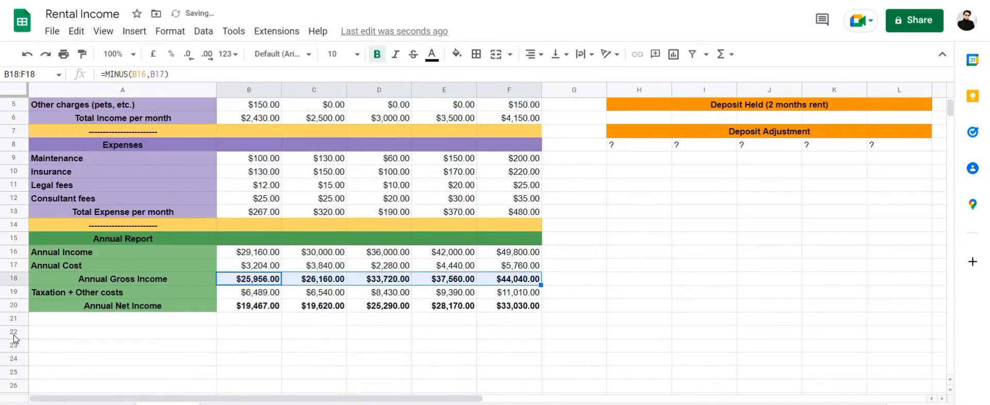
# - Enter the label 'Total Over Annual Income' in A21 and fill it bright blue
pyautogui.doubleClick(54, 320)
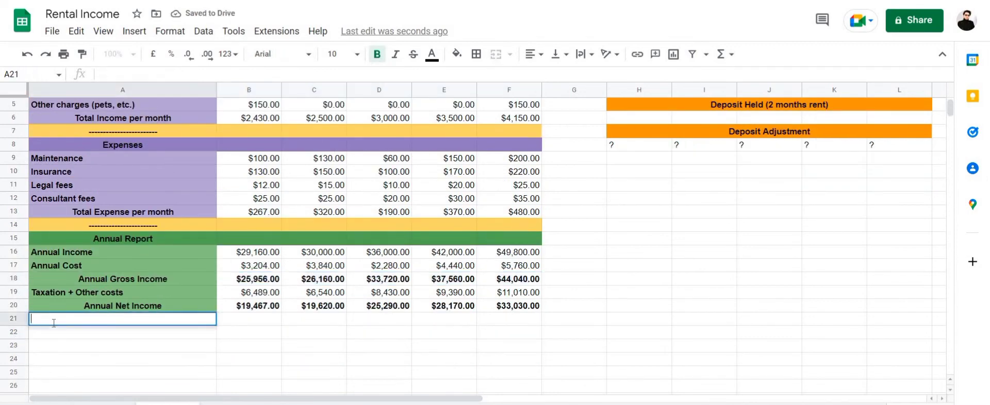
pyautogui.write('Total O')
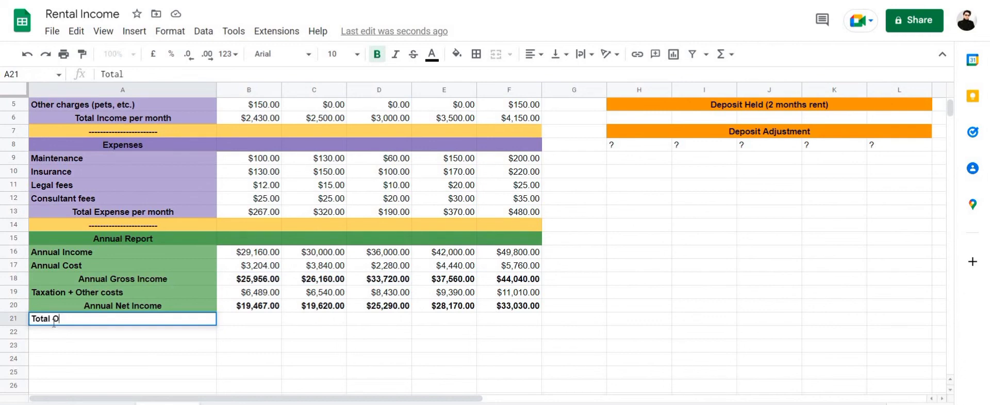
pyautogui.write('ver Annual')
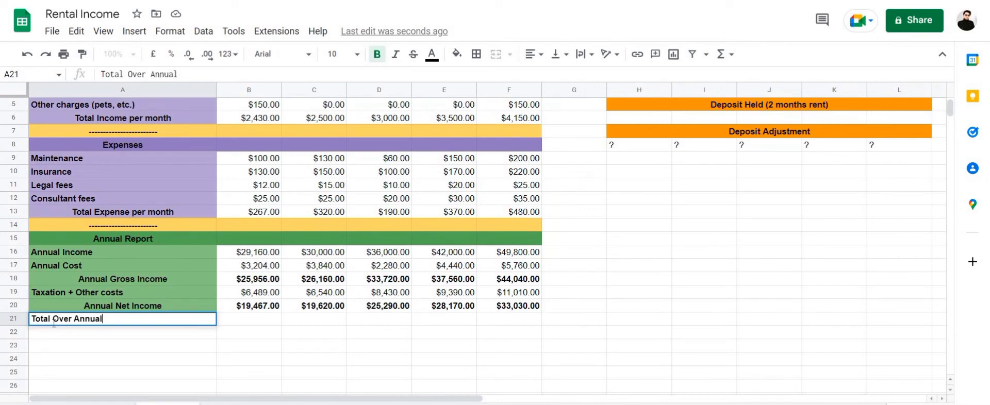
pyautogui.write(' Income')
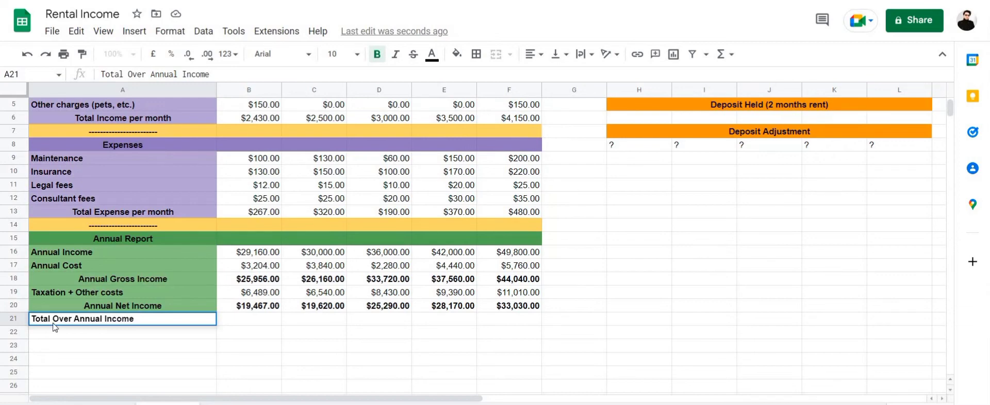
pyautogui.press('Return')
pyautogui.click(82, 315)
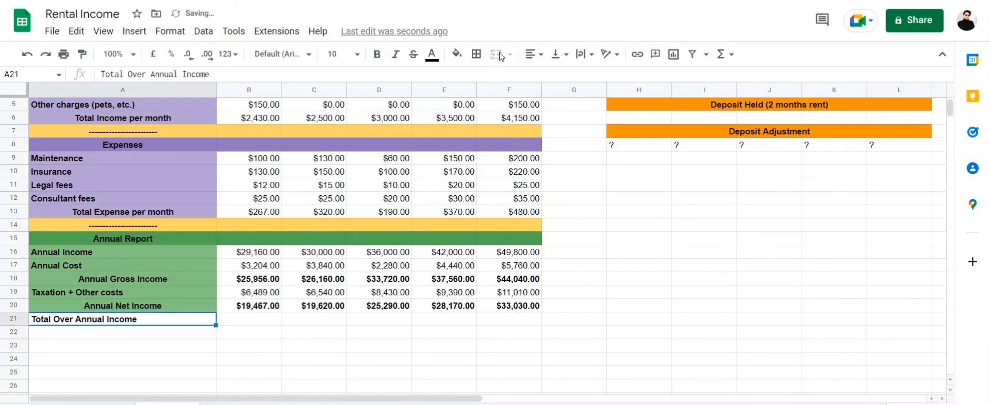
pyautogui.click(457, 54)
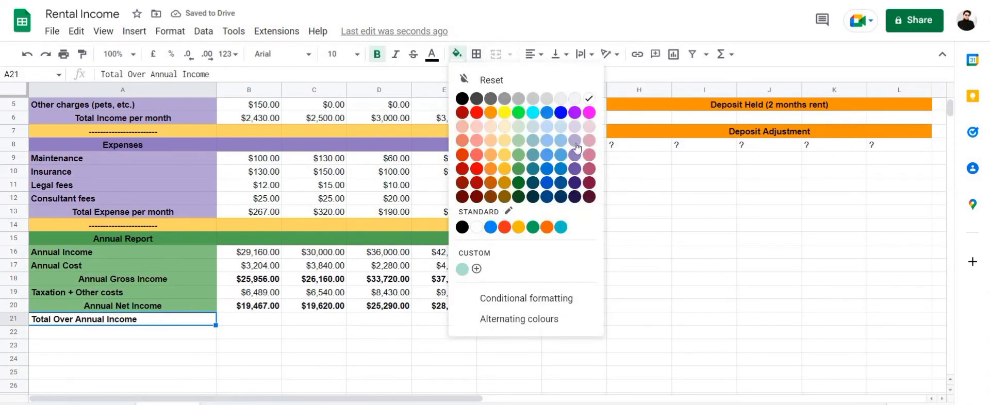
pyautogui.click(547, 113)
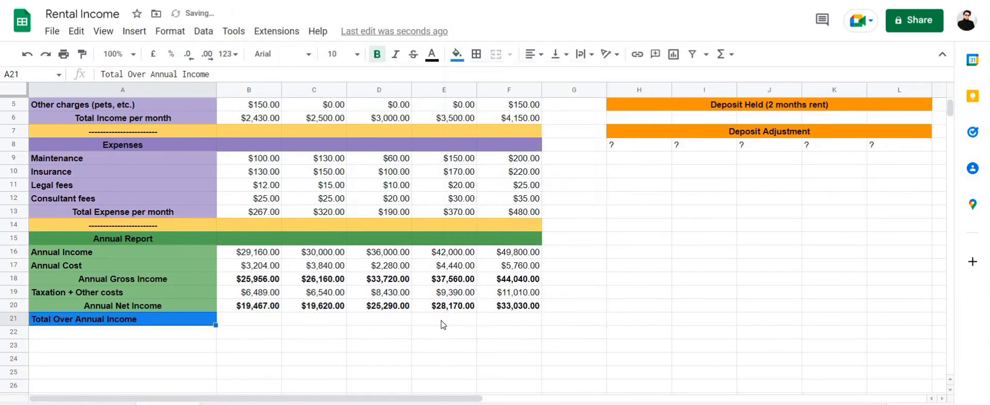
pyautogui.click(515, 326)
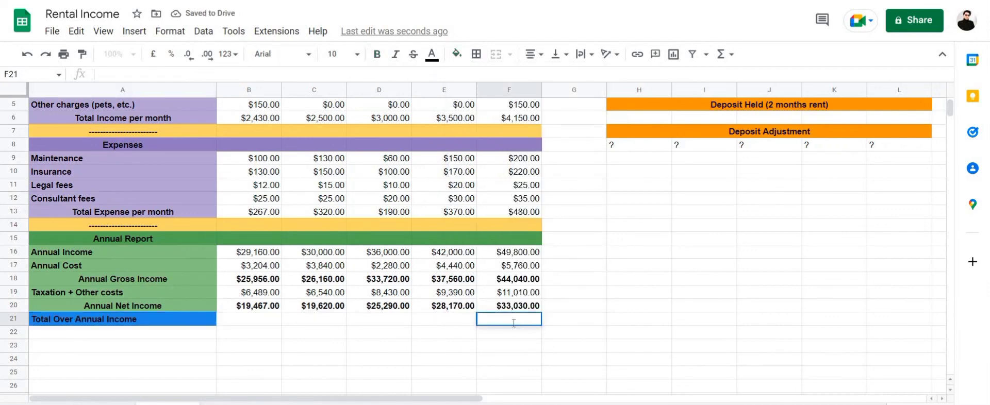
# - Enter =SUM(B20:F20) in F21 to total the Annual Net Income row
pyautogui.write('=su')
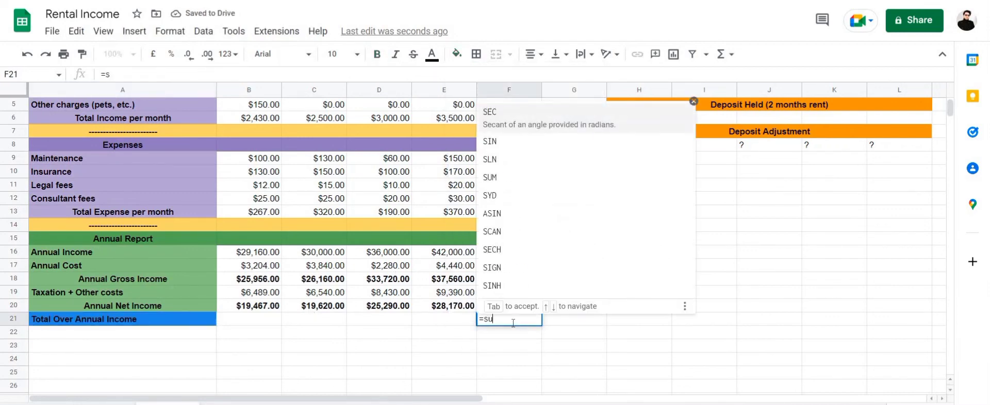
pyautogui.write('m')
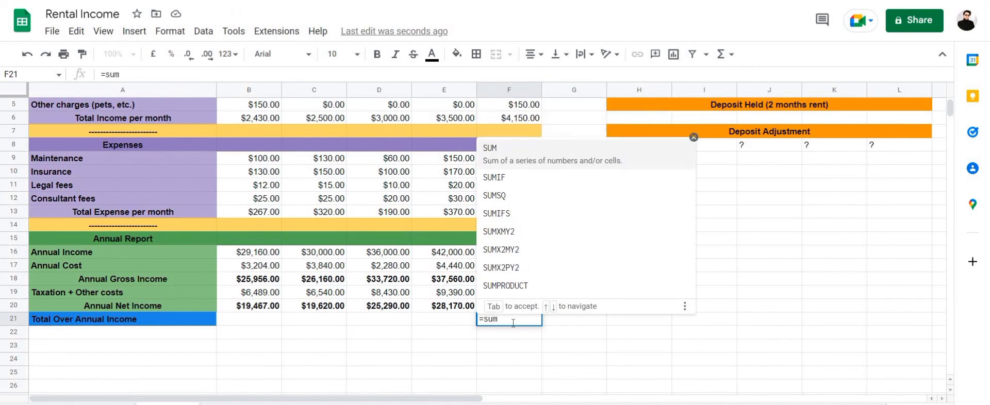
pyautogui.press('Tab')
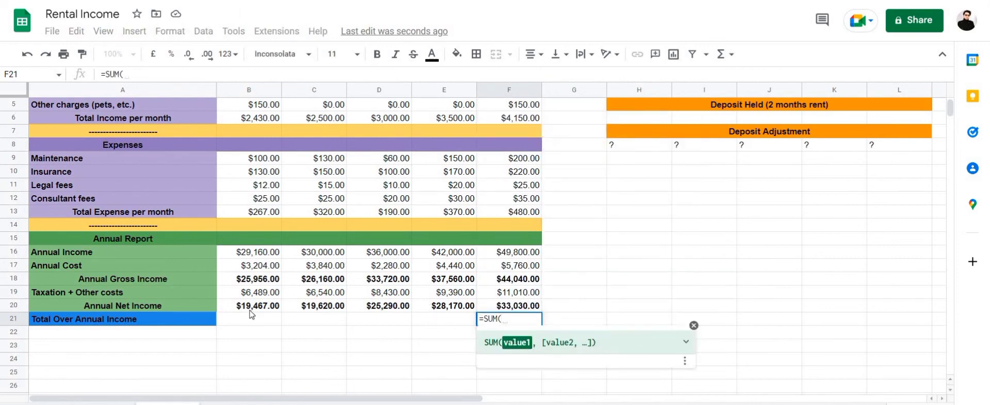
pyautogui.moveTo(251, 309); pyautogui.dragTo(500, 304)
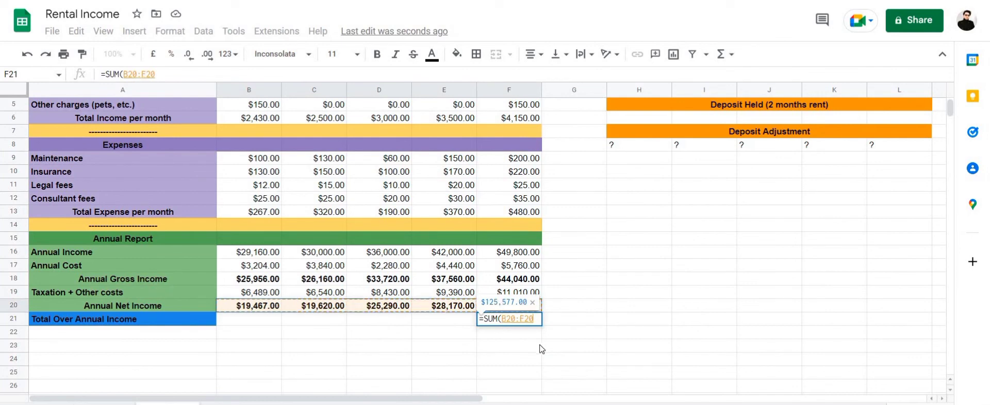
pyautogui.write(')')
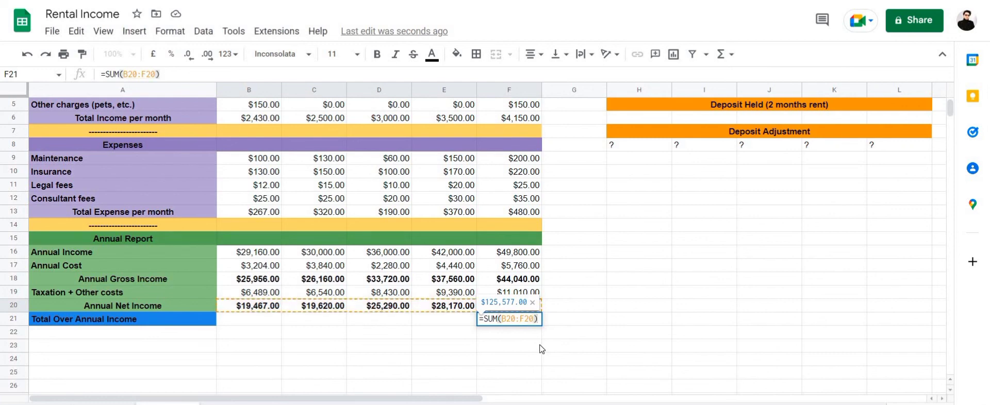
pyautogui.press('Return')
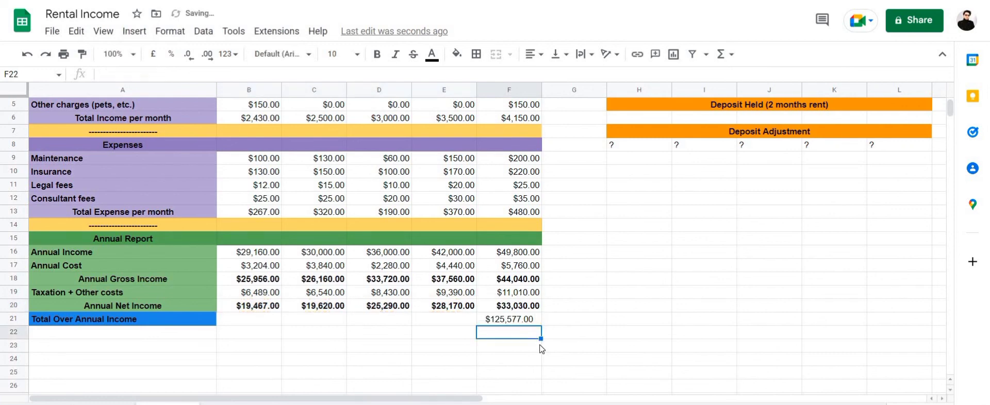
# - Make the $125,577.00 total in F21 bold
pyautogui.click(491, 321)
pyautogui.click(377, 54)
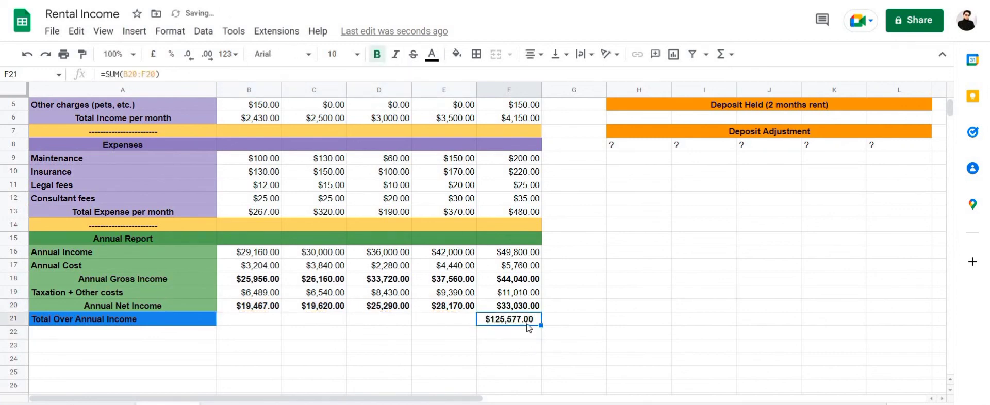
pyautogui.click(493, 329)
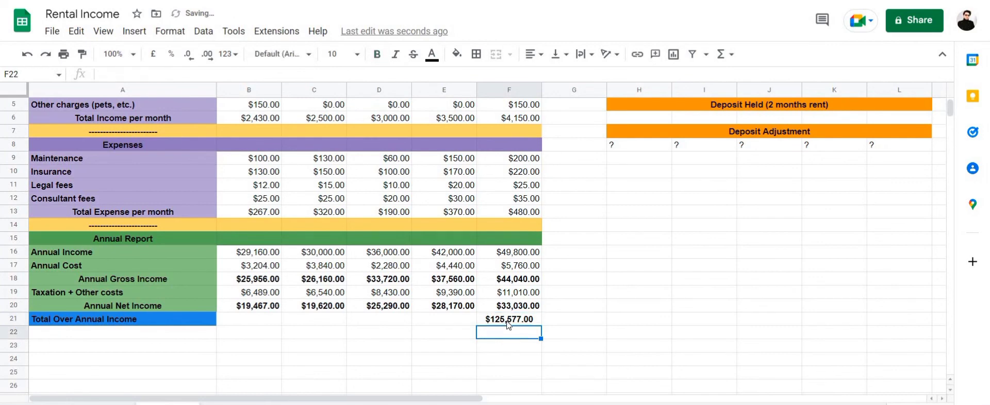
# - Insert 'Net' into the A21 label so it reads 'Total Over Annual Net Income'
pyautogui.click(78, 322)
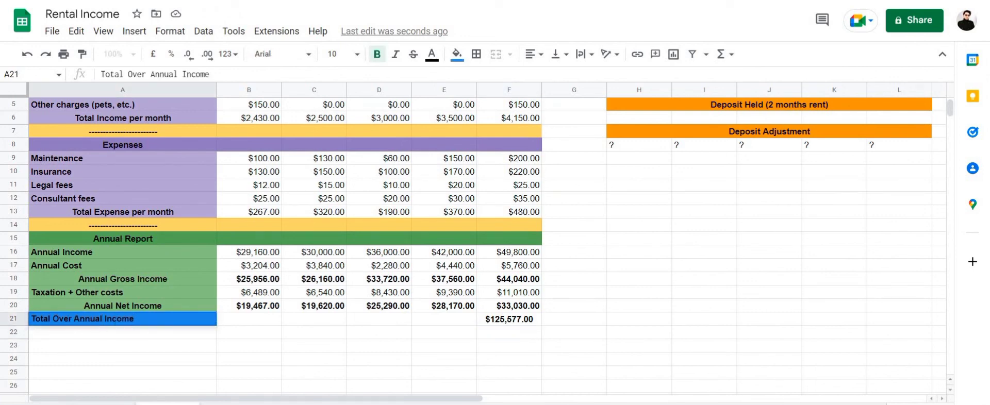
pyautogui.doubleClick(106, 320)
pyautogui.write('Net')
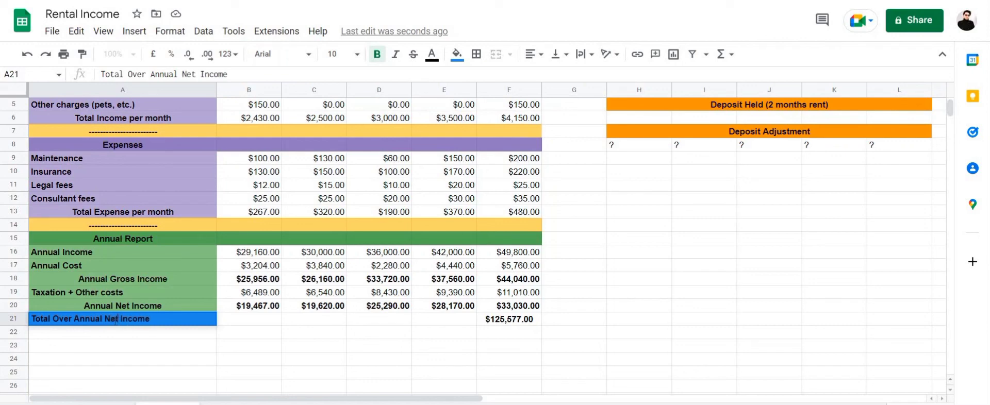
pyautogui.click(556, 290)
pyautogui.scroll(2, 479, 245)
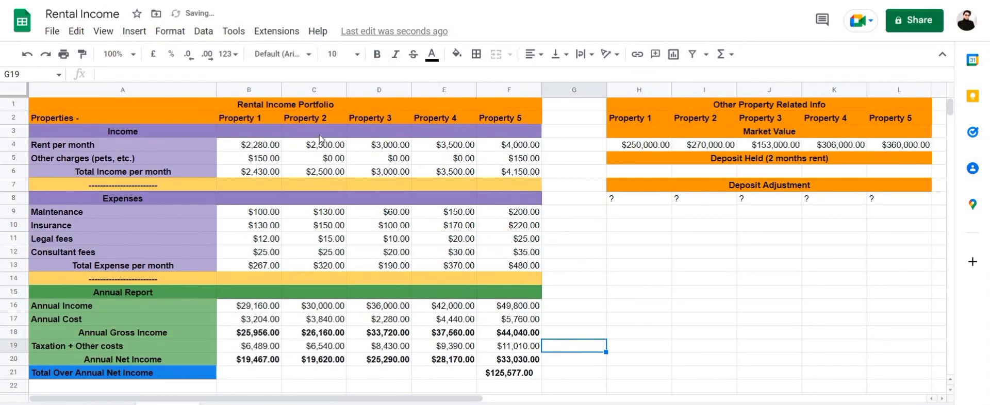
pyautogui.scroll(-2, 320, 135)
pyautogui.scroll(2, 320, 135)
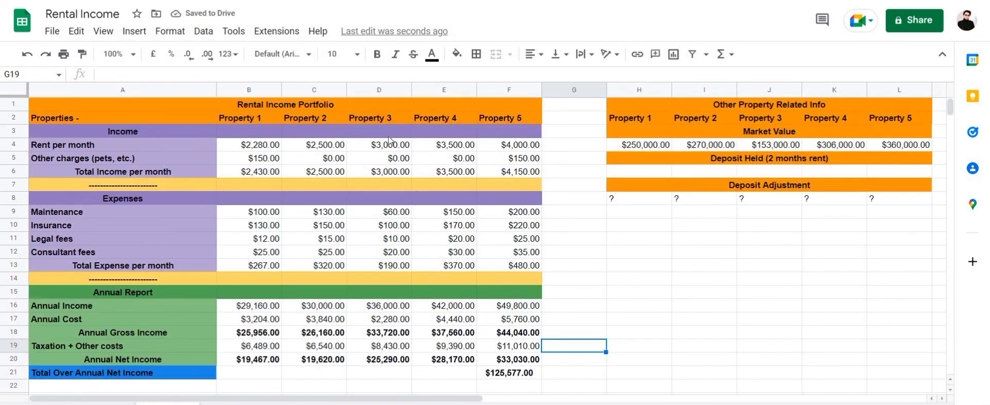